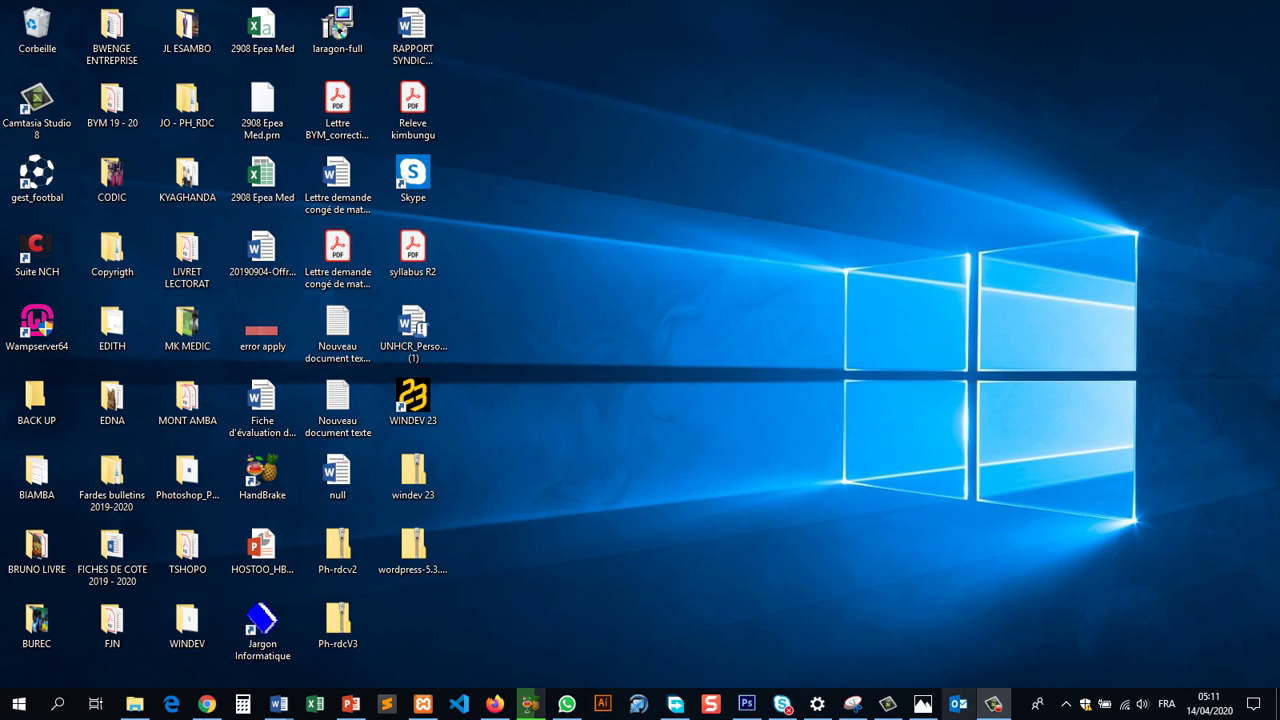
Switch to Outlook, dismiss the Office activation wizard and start adding a new e-mail account.
{"action": "left_click", "coordinate": [958, 704]}
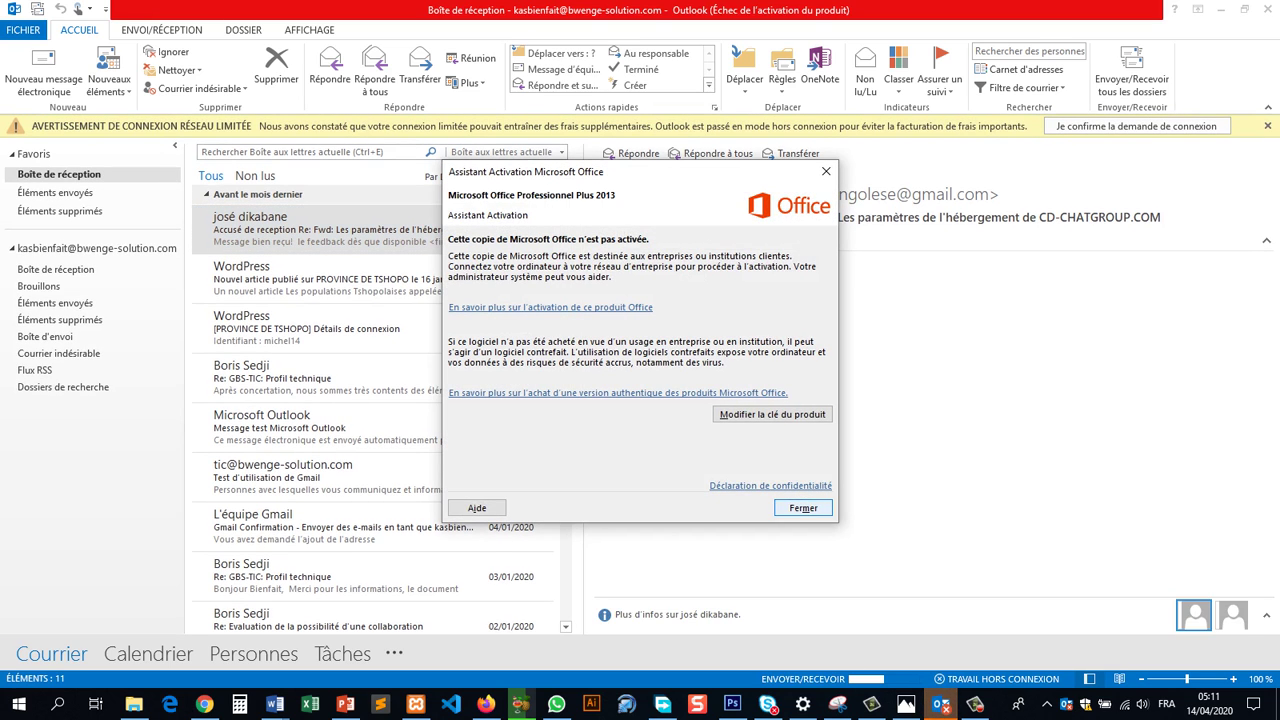
{"action": "key", "text": "Return"}
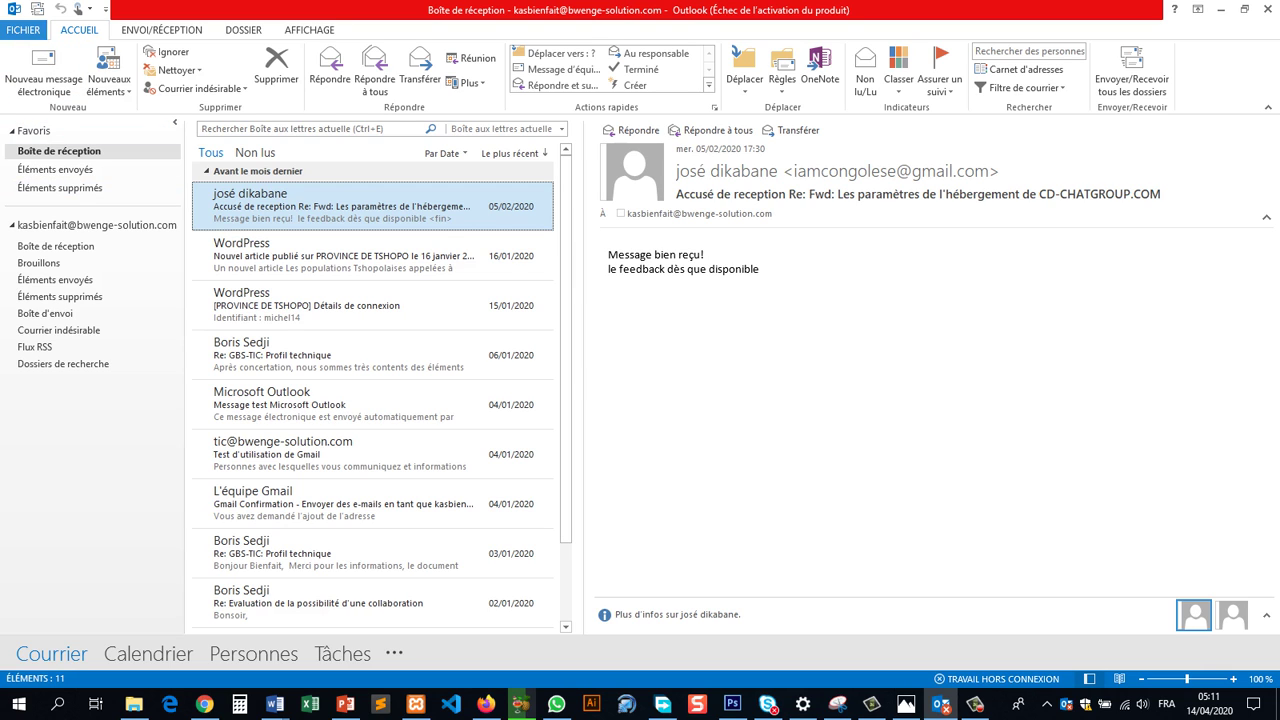
{"action": "key", "text": "alt+f"}
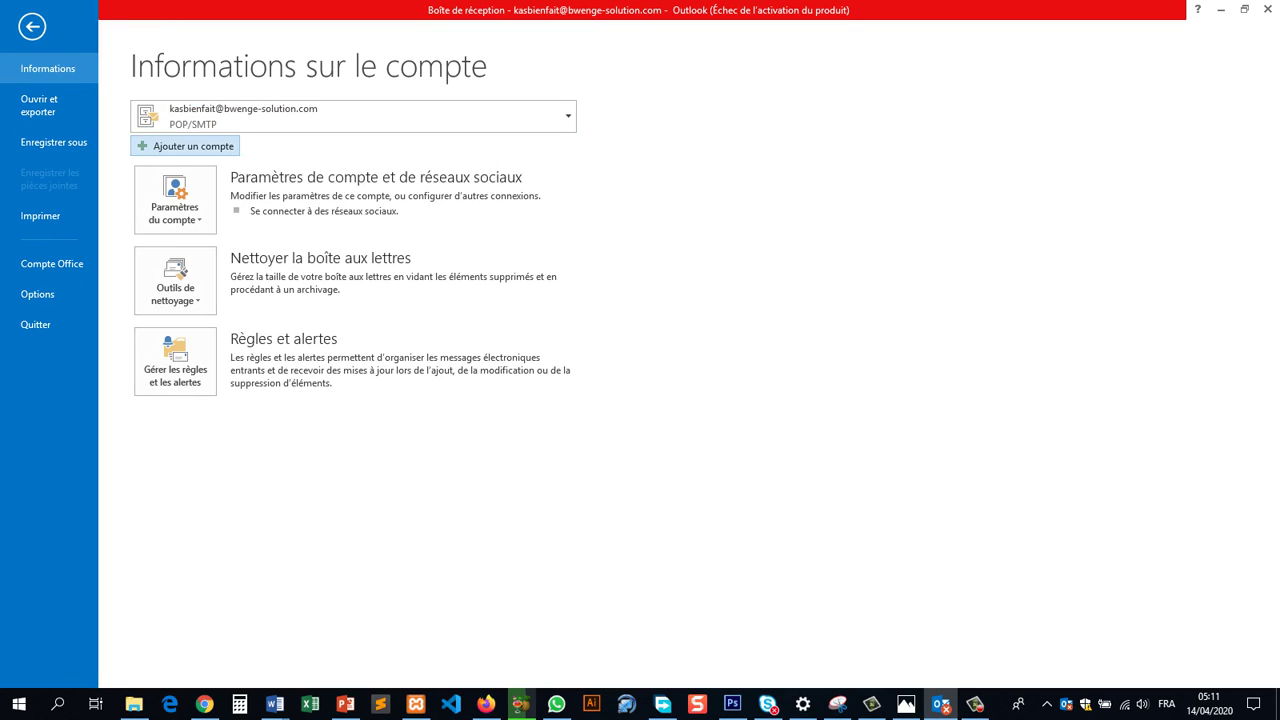
{"action": "left_click", "coordinate": [185, 146]}
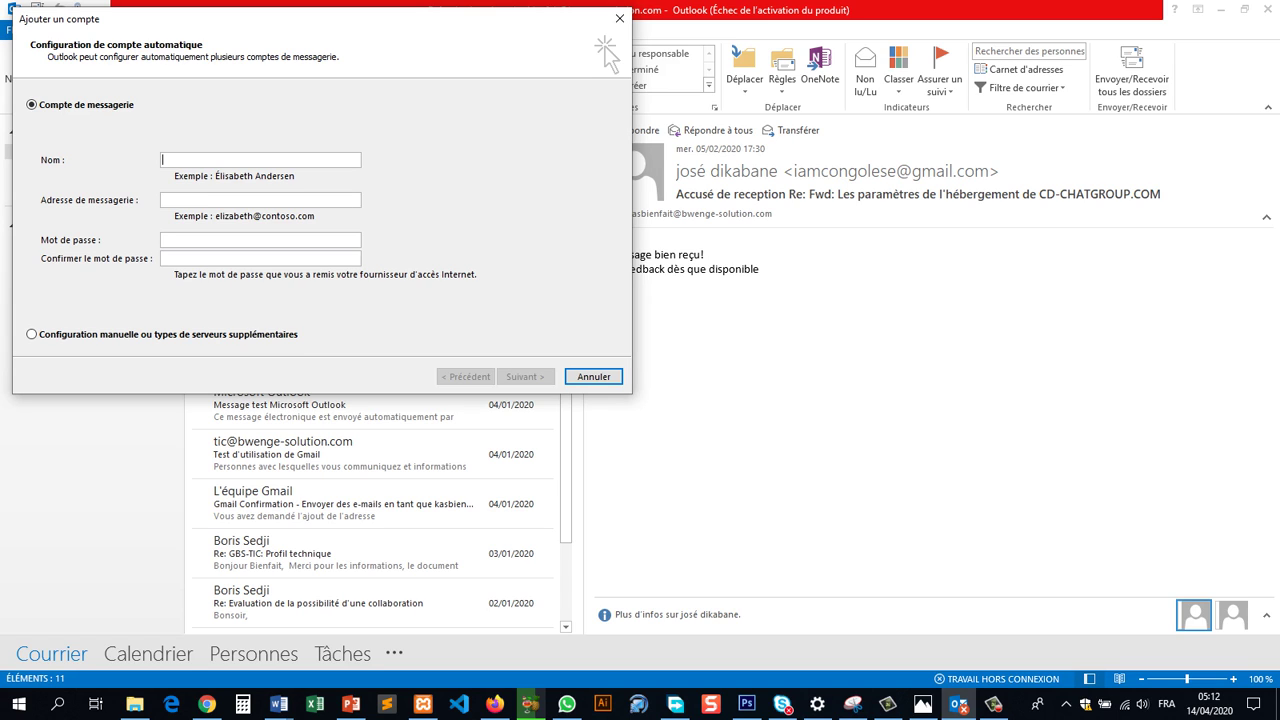
Copy the first e-mail address in the table of the Word document E-mails Cefojed into the new account's e-mail address field.
{"action": "left_click", "coordinate": [279, 704]}
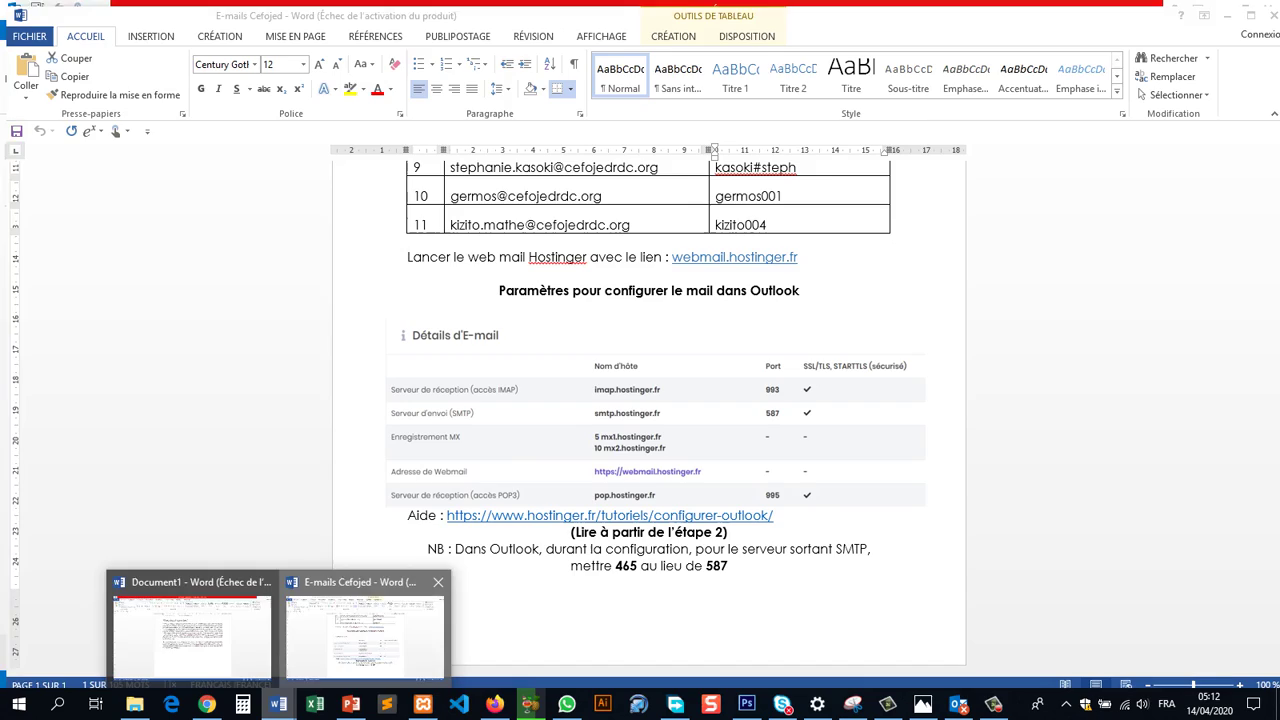
{"action": "left_click", "coordinate": [365, 625]}
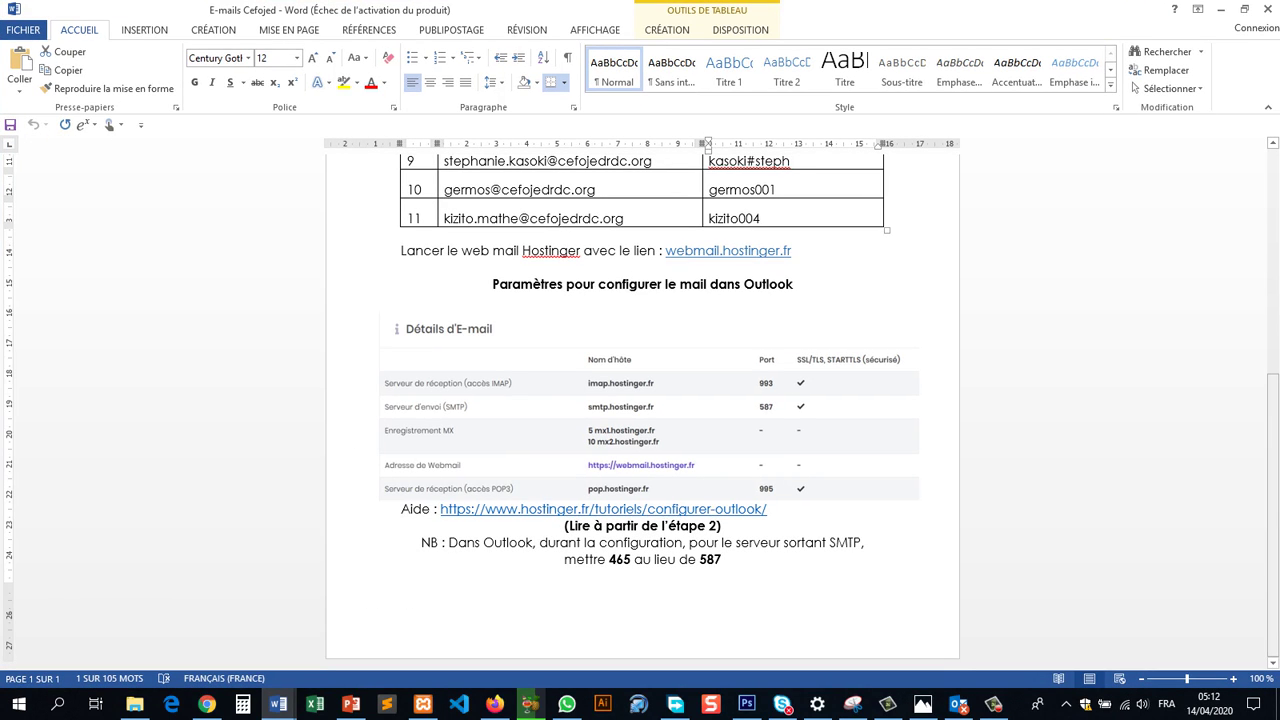
{"action": "scroll", "coordinate": [640, 400], "scroll_direction": "up", "scroll_amount": 5}
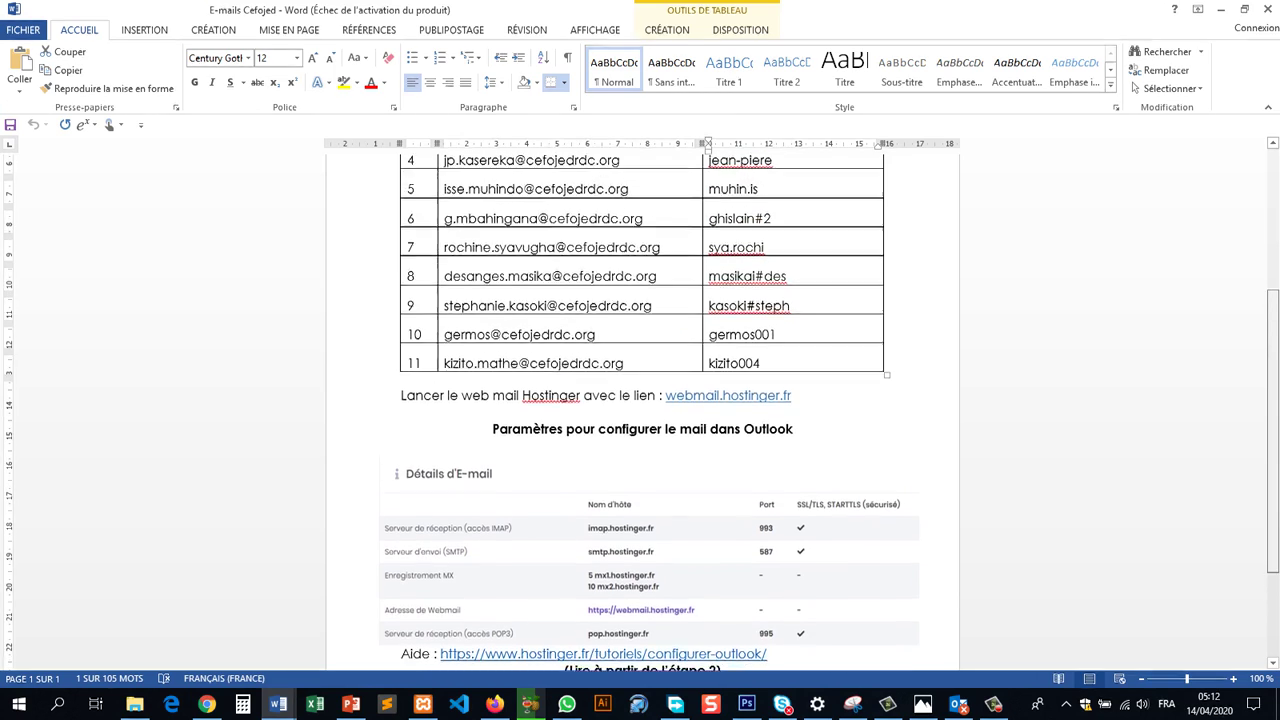
{"action": "scroll", "coordinate": [640, 400], "scroll_direction": "up", "scroll_amount": 1}
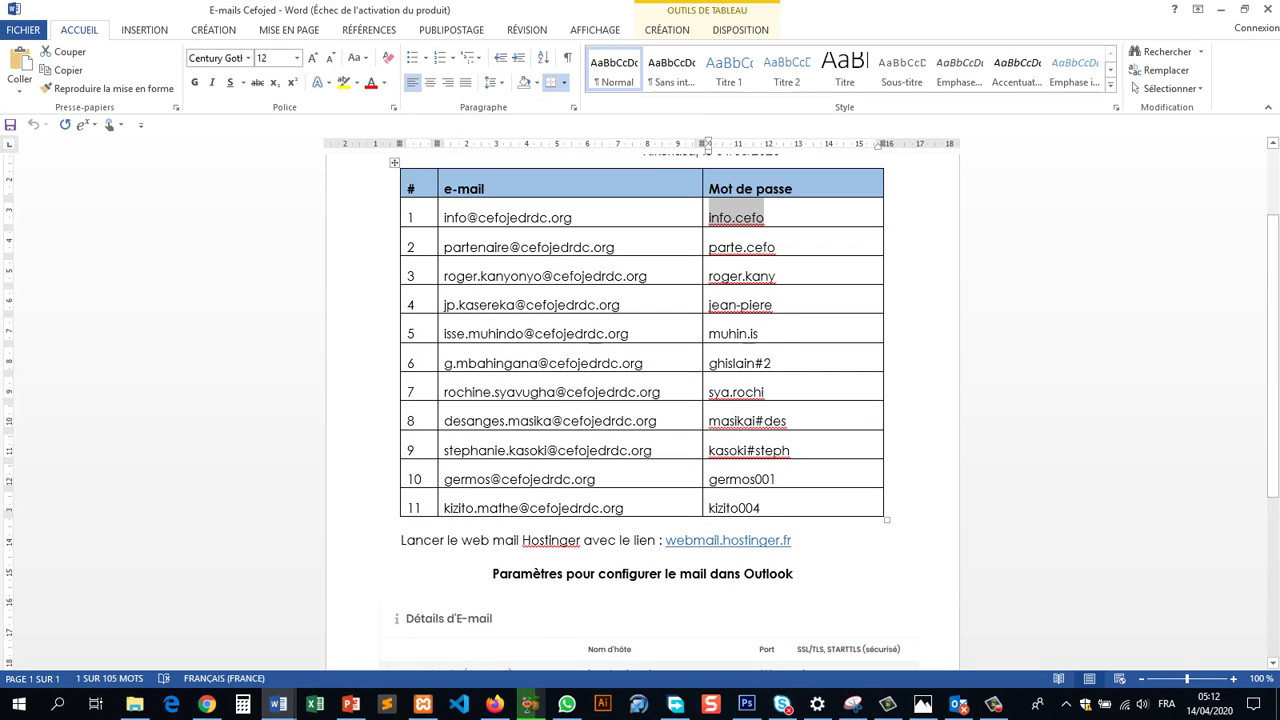
{"action": "left_click_drag", "start_coordinate": [572, 217], "coordinate": [444, 217]}
{"action": "key", "text": "ctrl+c"}
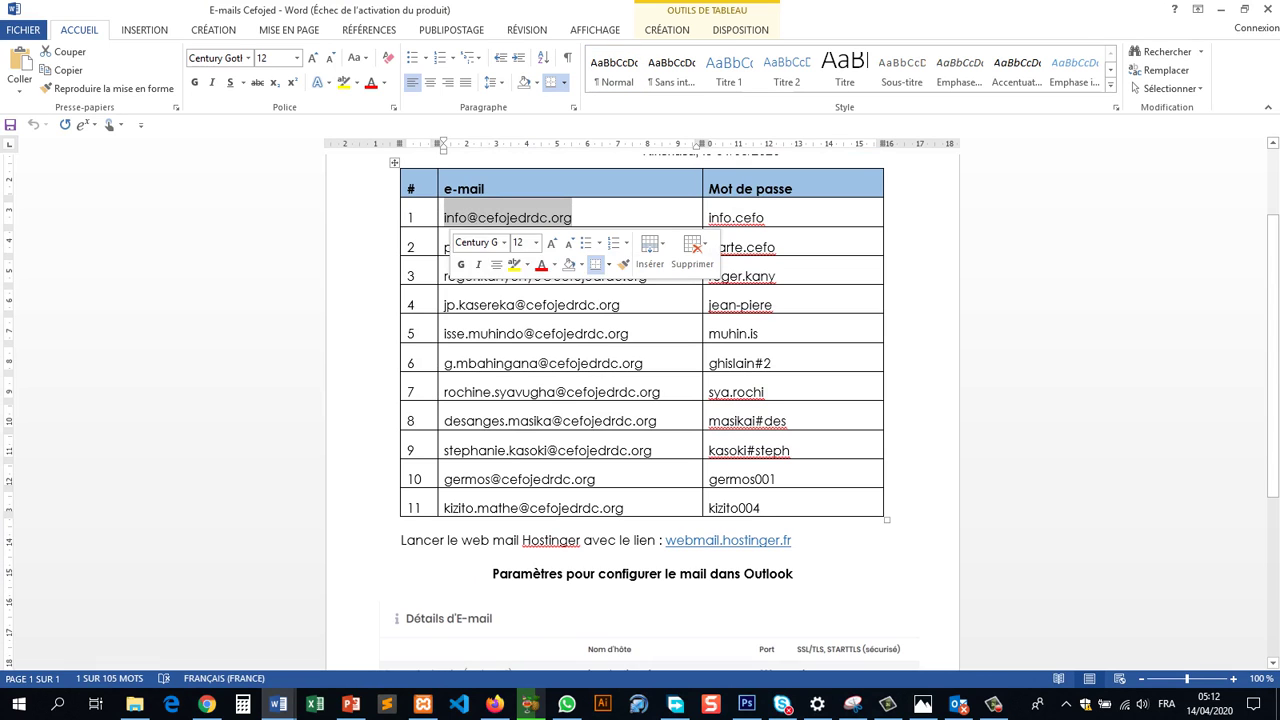
{"action": "key", "text": "alt+Tab"}
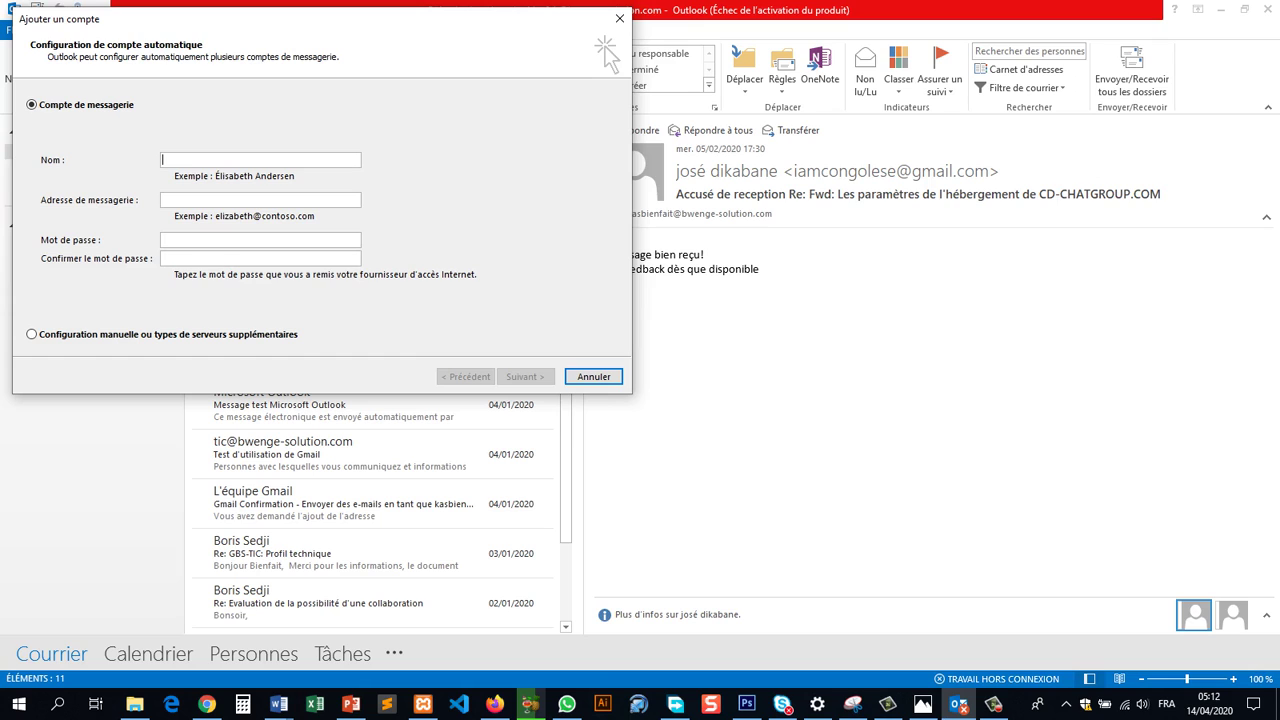
{"action": "key", "text": "ctrl+v"}
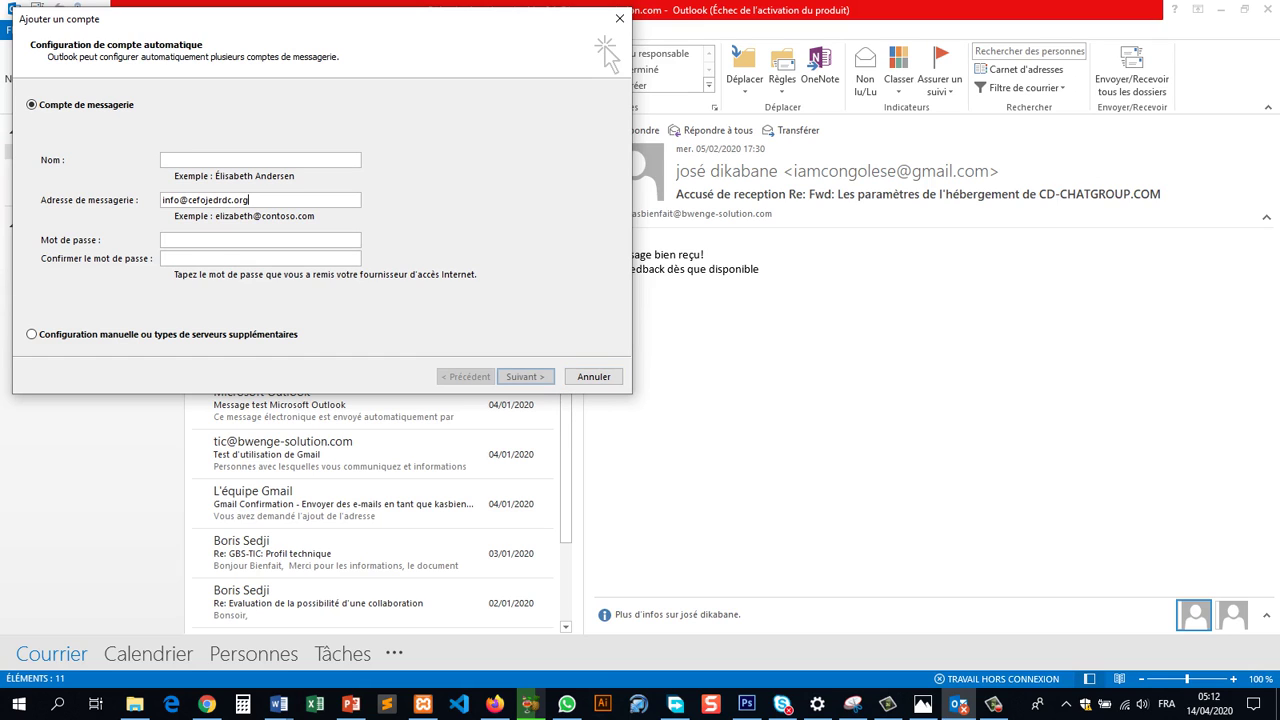
Copy the first account's password from the Word table into both password fields and enter CEFOJED as the account name.
{"action": "key", "text": "alt+Tab"}
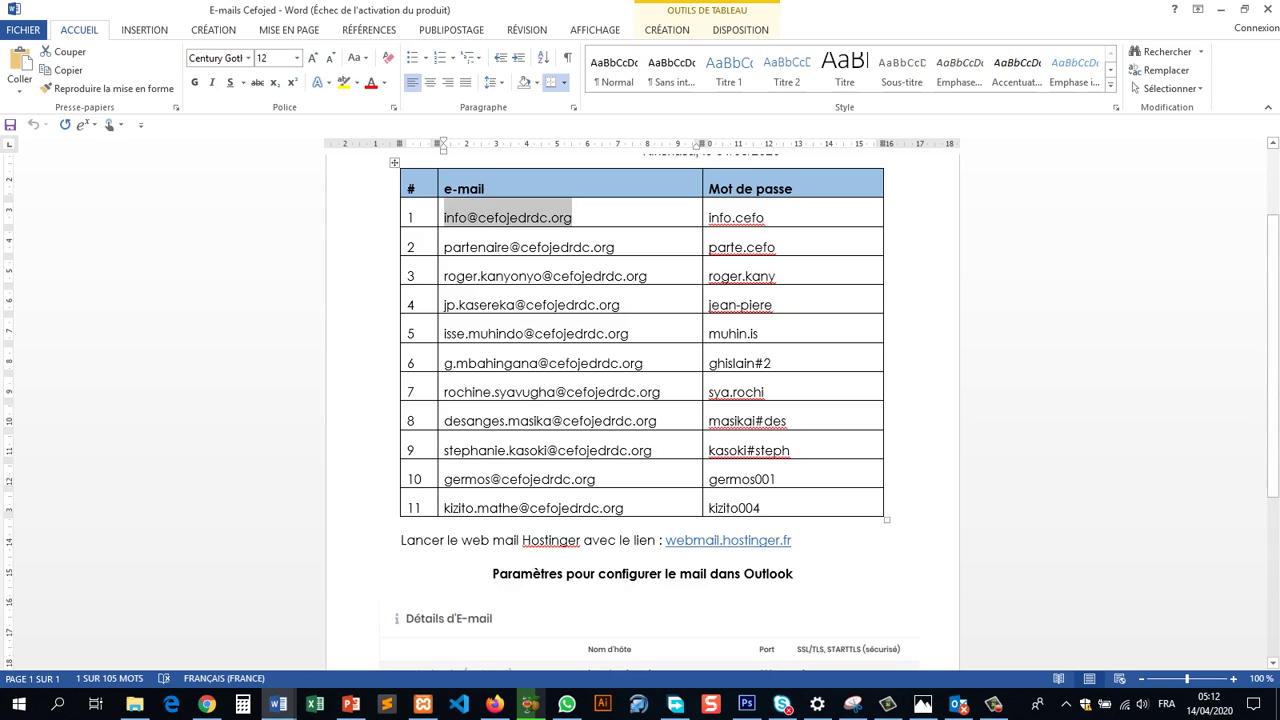
{"action": "left_click_drag", "start_coordinate": [766, 217], "coordinate": [708, 217]}
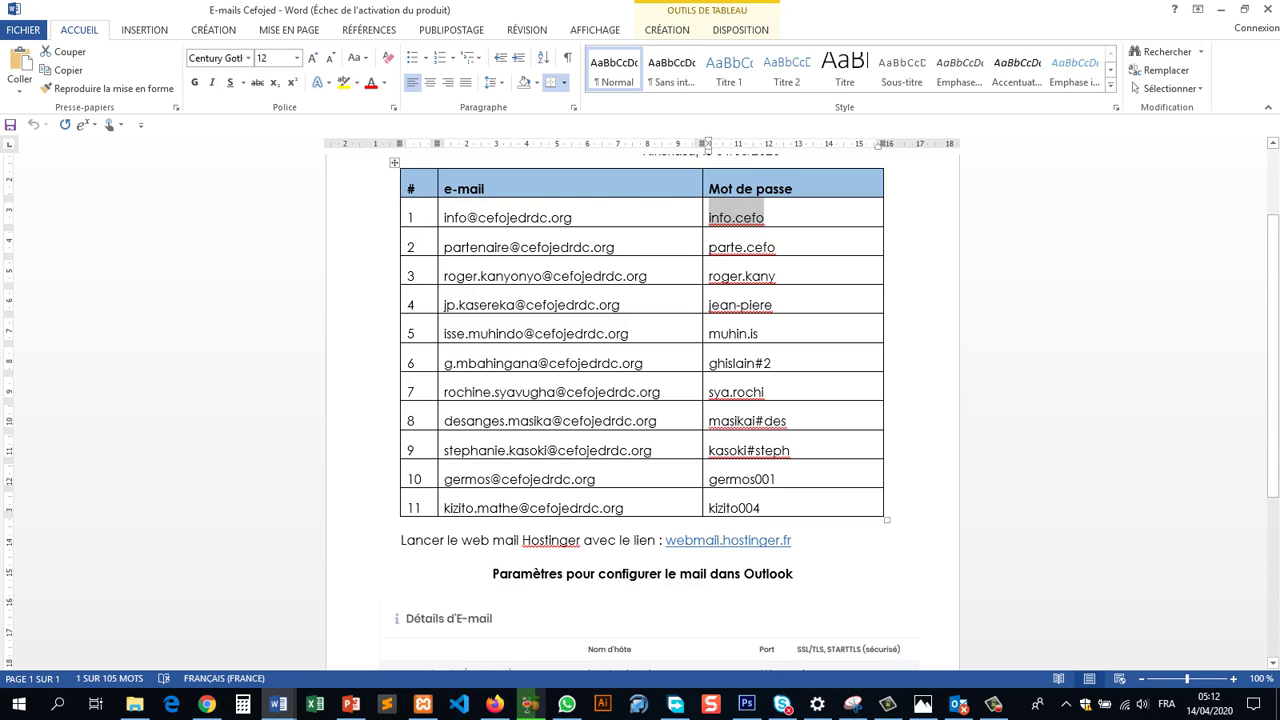
{"action": "key", "text": "alt+Tab"}
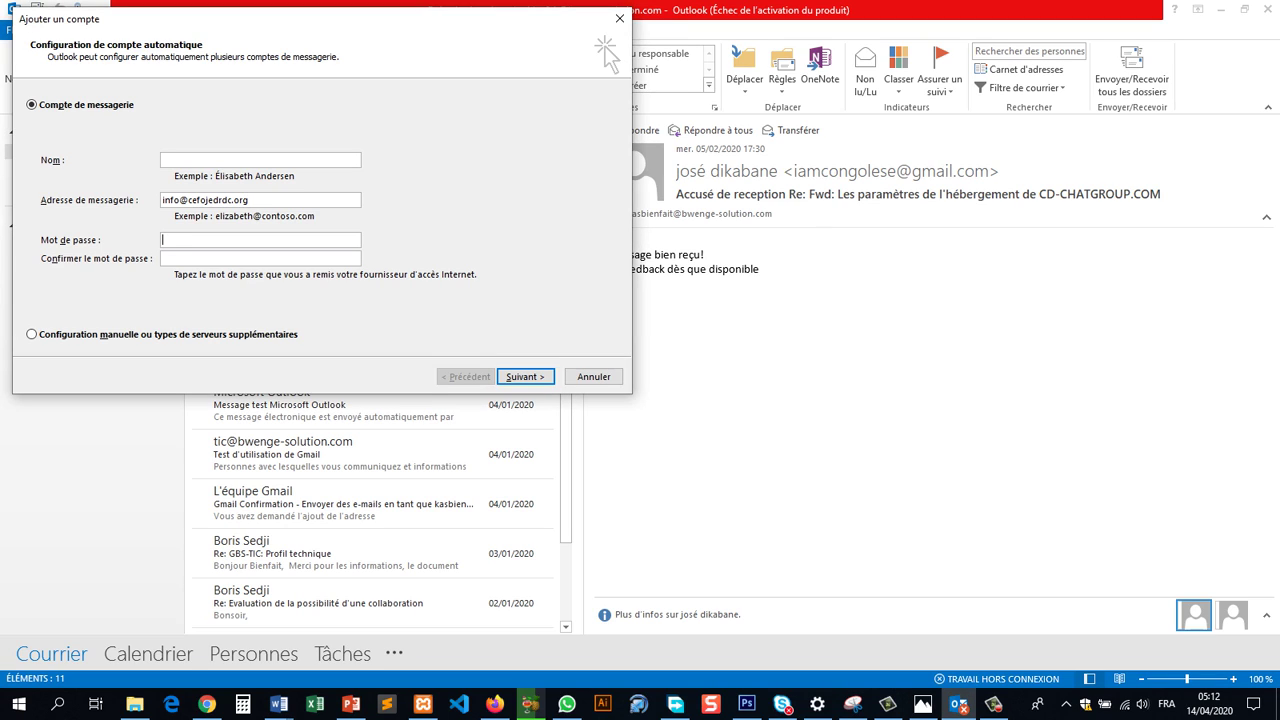
{"action": "key", "text": "ctrl+v"}
{"action": "key", "text": "Tab"}
{"action": "key", "text": "ctrl+v"}
{"action": "type", "text": "CEFOJED"}
Choose manual configuration for the account and select POP or IMAP as the service.
{"action": "left_click", "coordinate": [31, 334]}
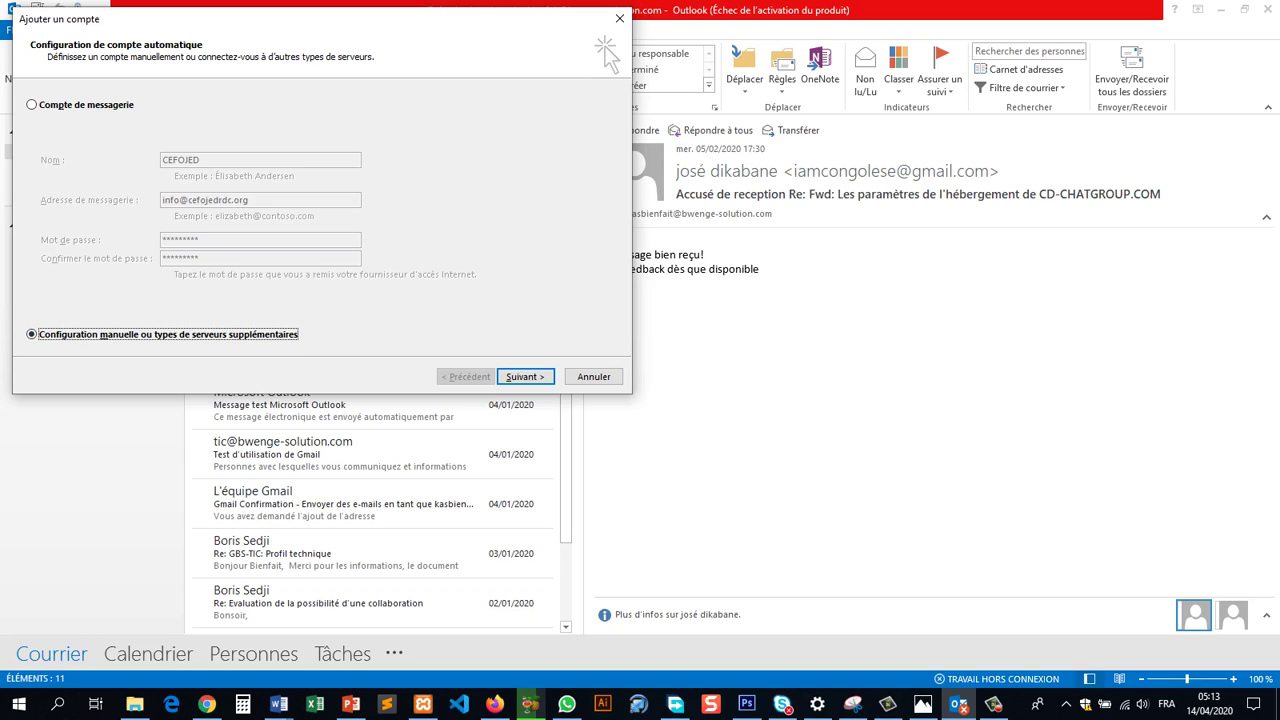
{"action": "key", "text": "Return"}
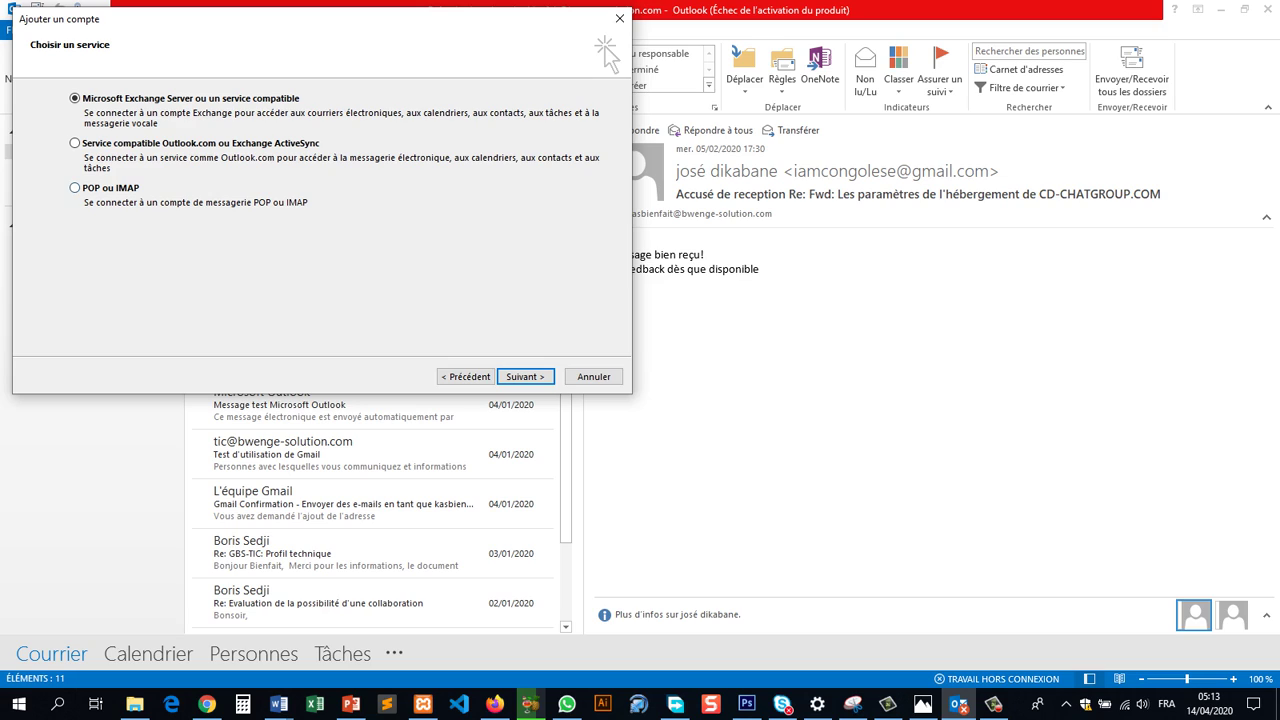
{"action": "left_click", "coordinate": [74, 188]}
{"action": "key", "text": "Return"}
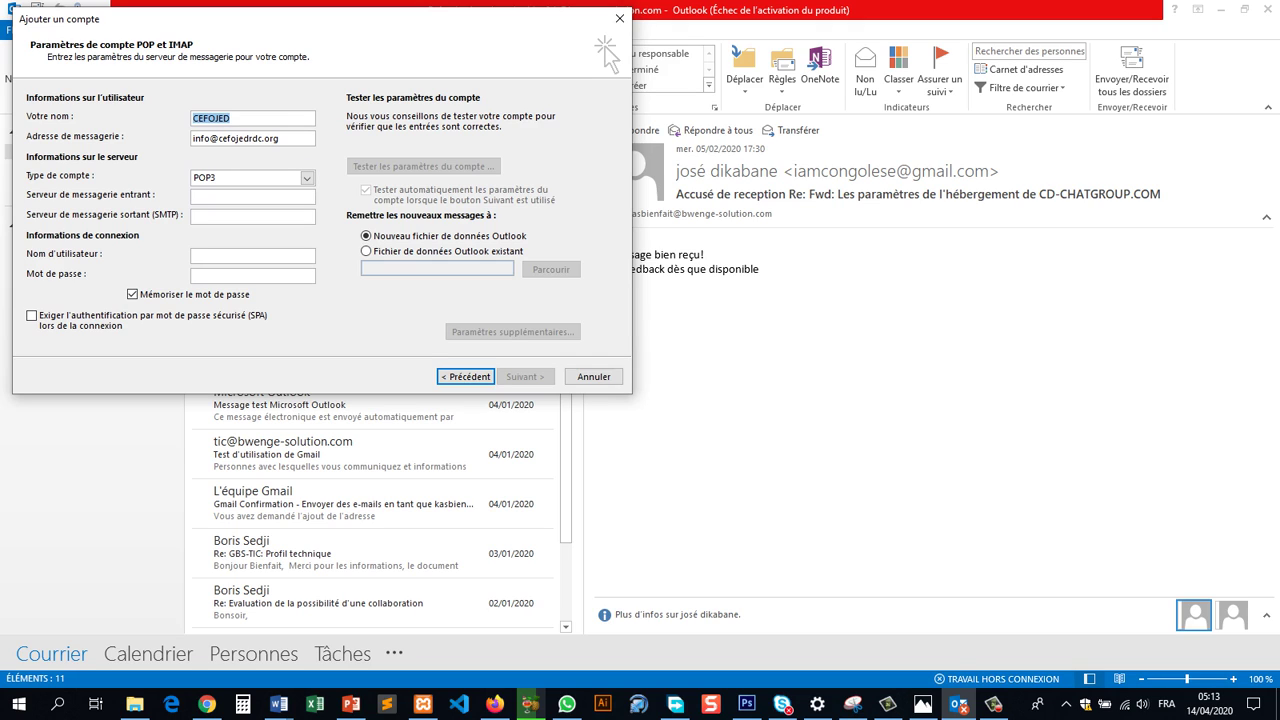
Look up the POP3 host in the Word document and set the incoming mail server to pop.hostinger.fr.
{"action": "left_click", "coordinate": [240, 118]}
{"action": "mouse_move", "coordinate": [278, 704]}
{"action": "left_click", "coordinate": [365, 630]}
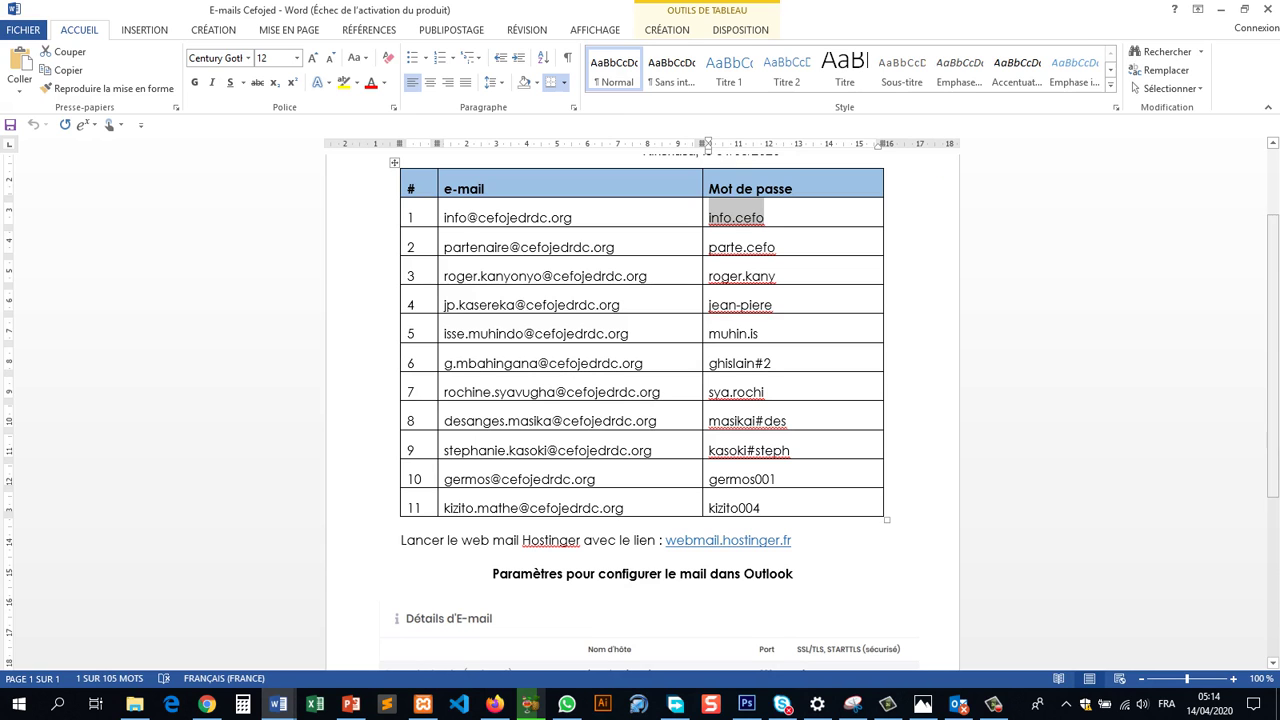
{"action": "scroll", "coordinate": [640, 400], "scroll_direction": "down", "scroll_amount": 5}
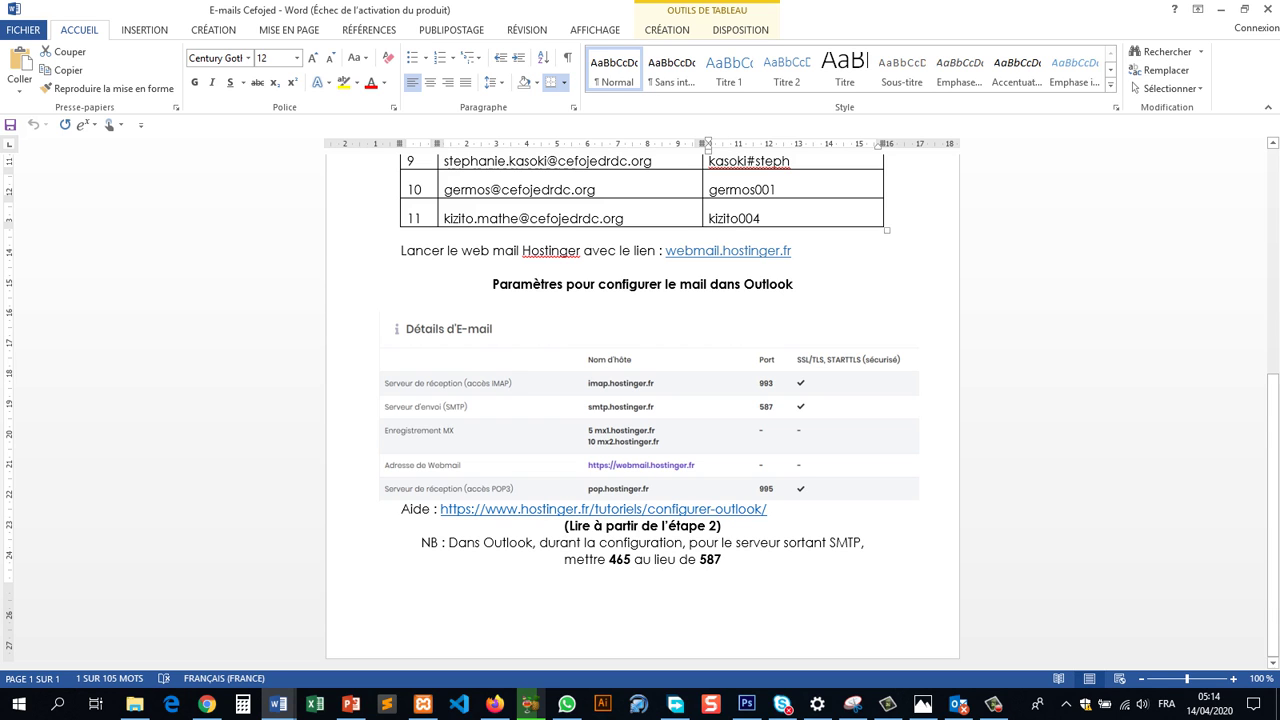
{"action": "key", "text": "alt+Tab"}
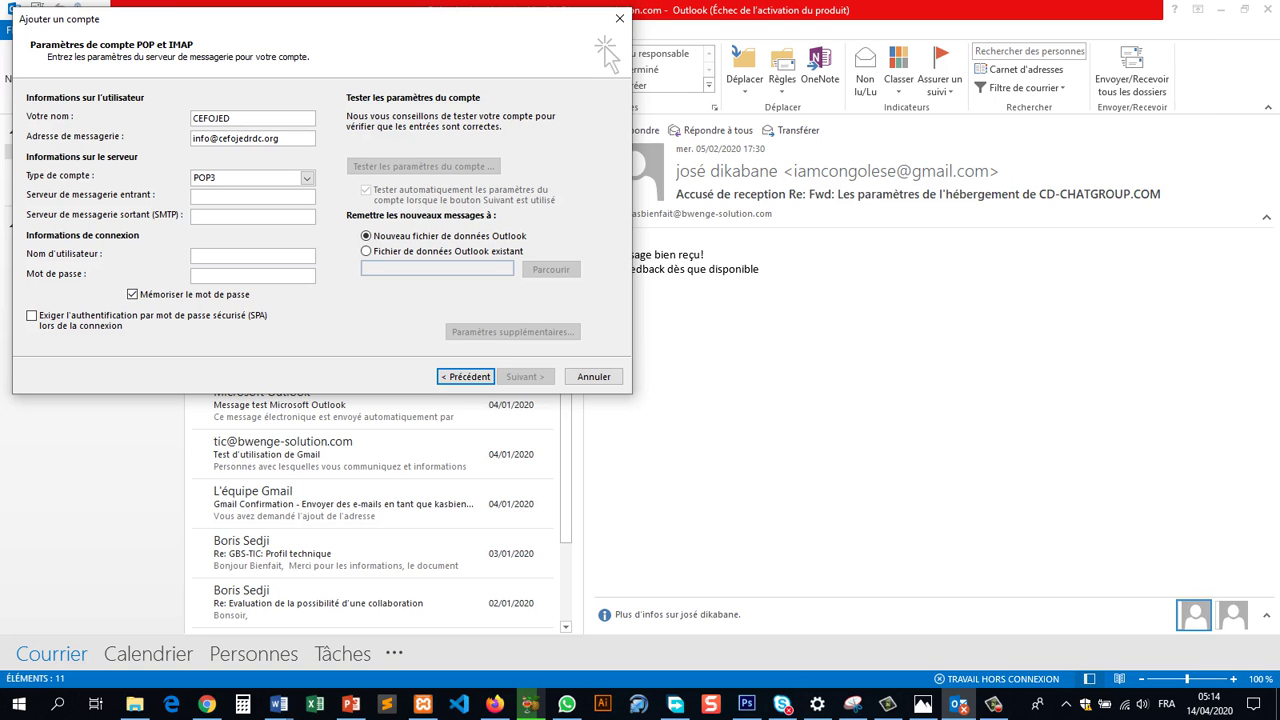
{"action": "type", "text": "pop.hostinger.fr"}
Check the SMTP host in the Word document and set the outgoing mail server to smtp.hostinger.fr.
{"action": "key", "text": "alt+Tab"}
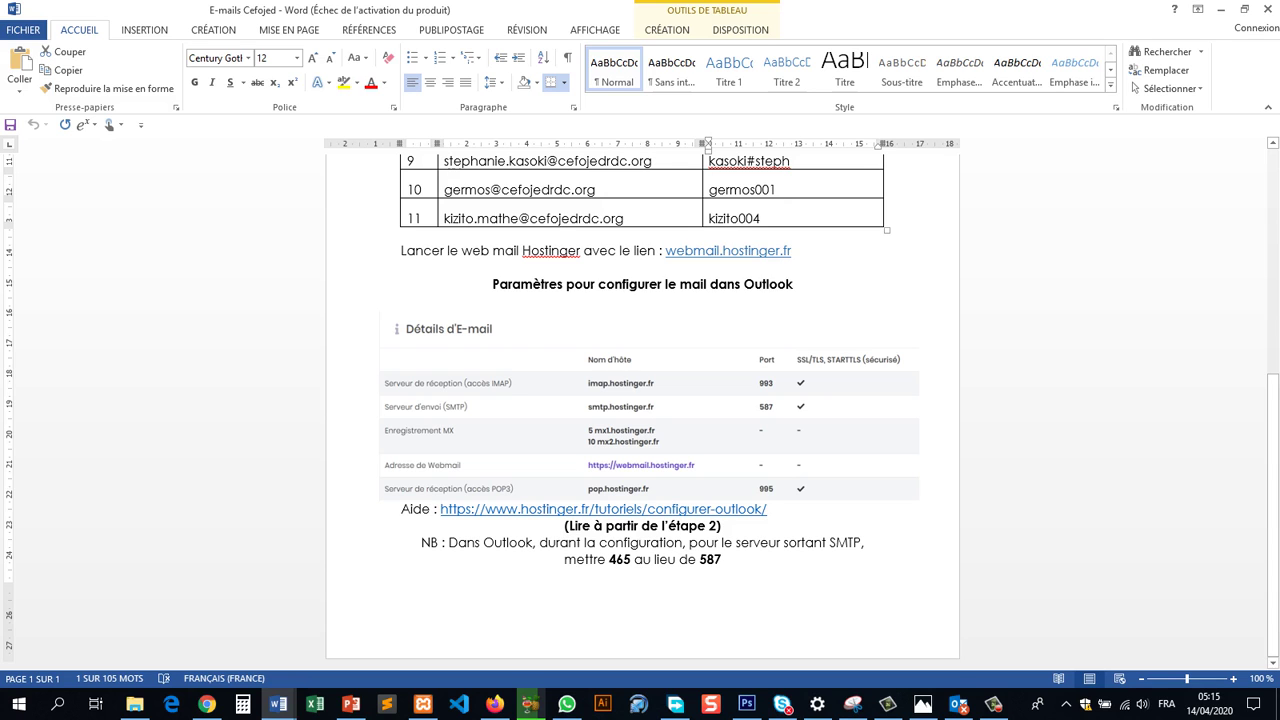
{"action": "key", "text": "alt+Tab"}
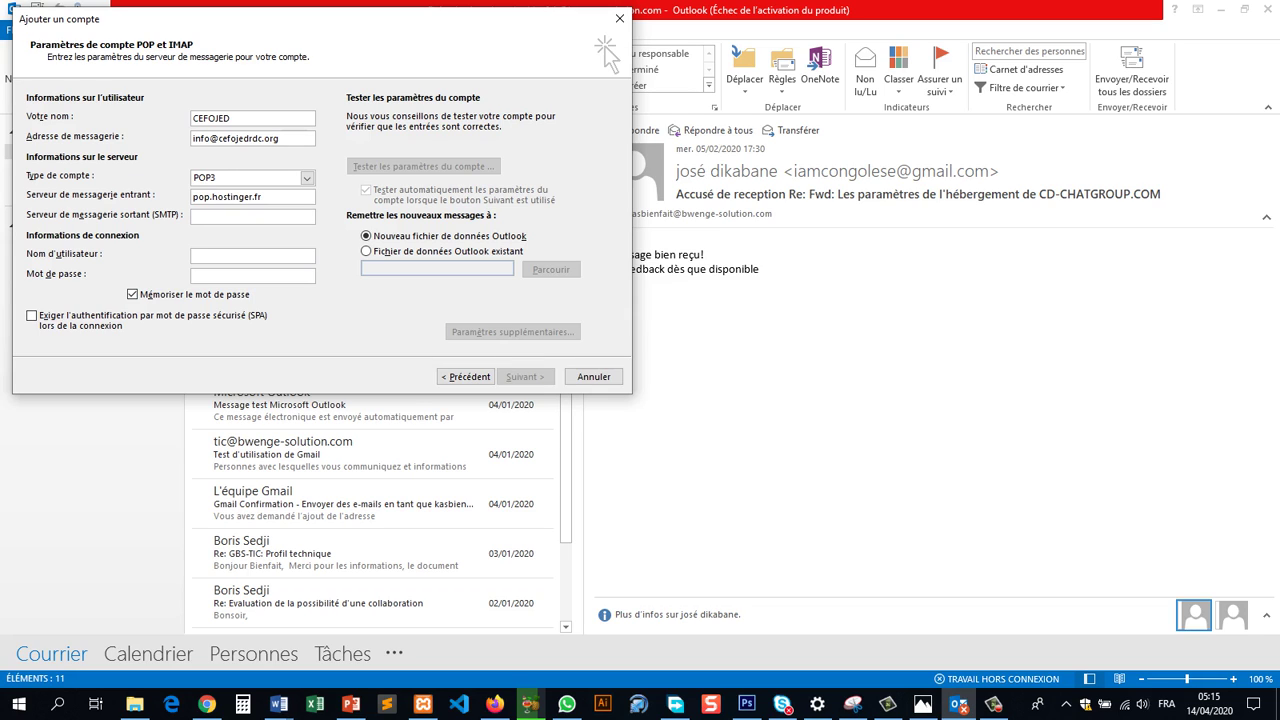
{"action": "type", "text": "smtp.hostinger.fr"}
Replace the logon user name with a copy of the account's full e-mail address.
{"action": "key", "text": "shift+Home"}
{"action": "key", "text": "ctrl+c"}
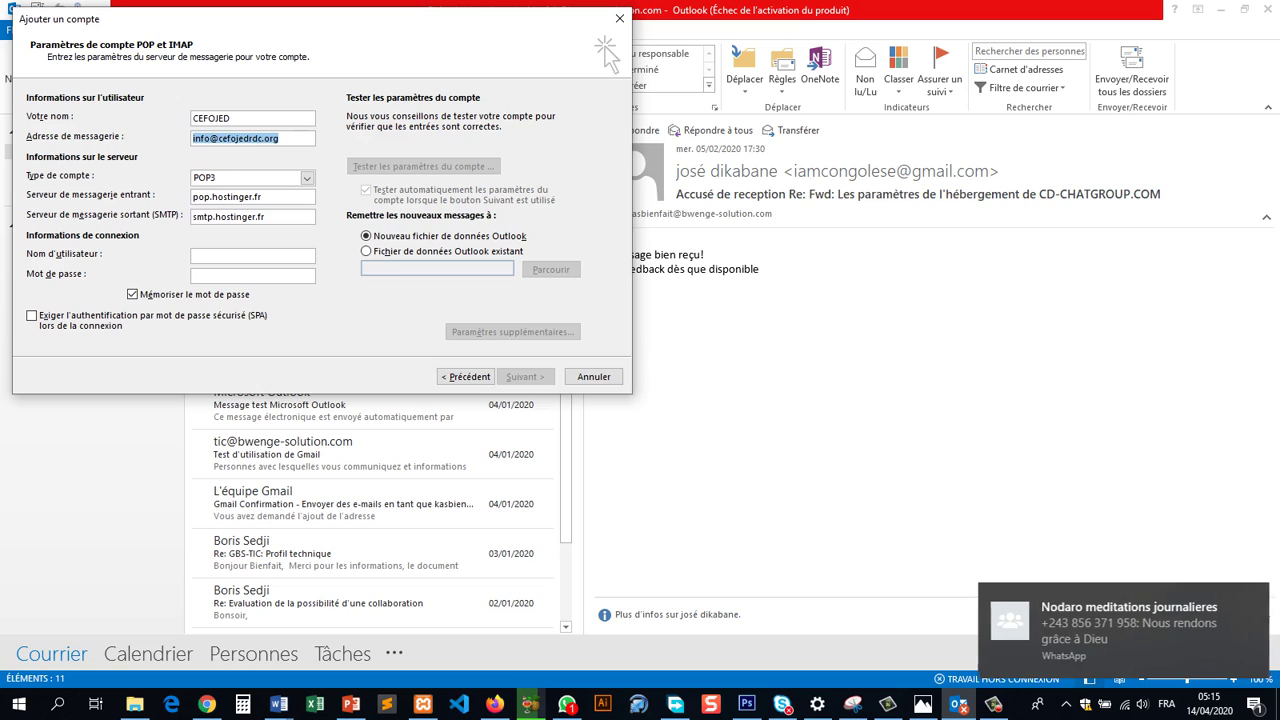
{"action": "key", "text": "Tab"}
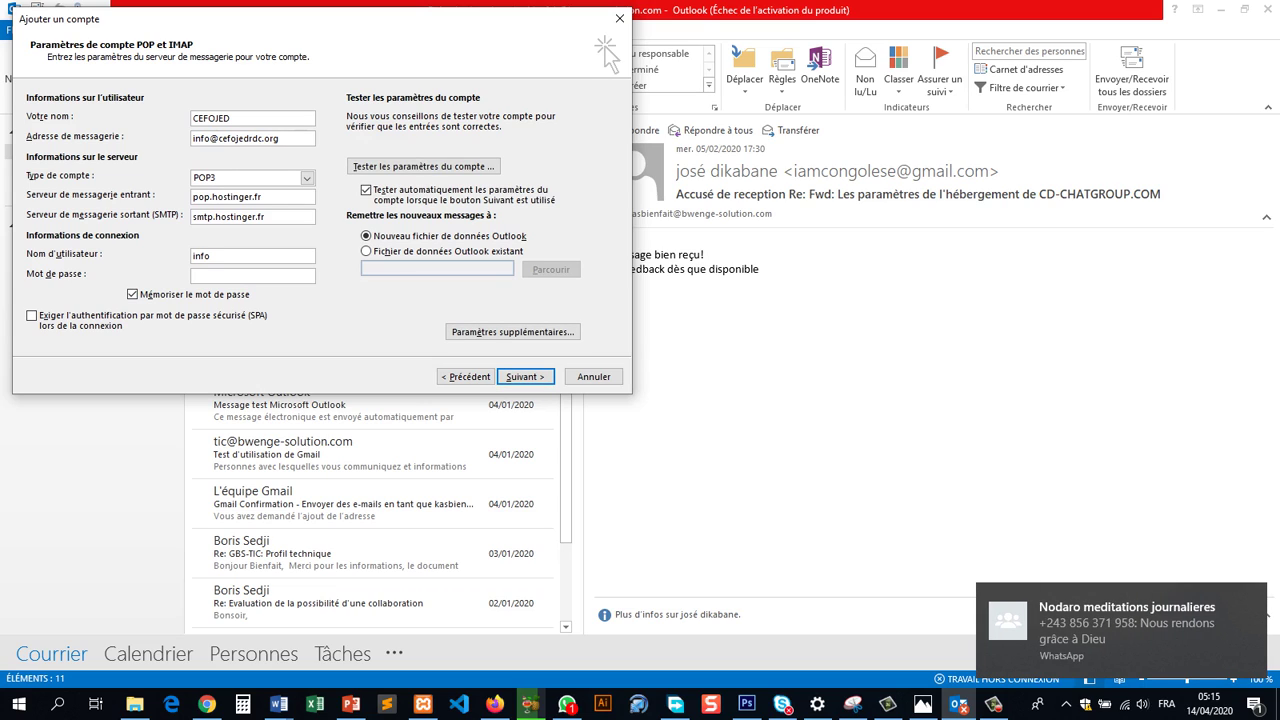
{"action": "key", "text": "ctrl+a"}
{"action": "key", "text": "ctrl+v"}
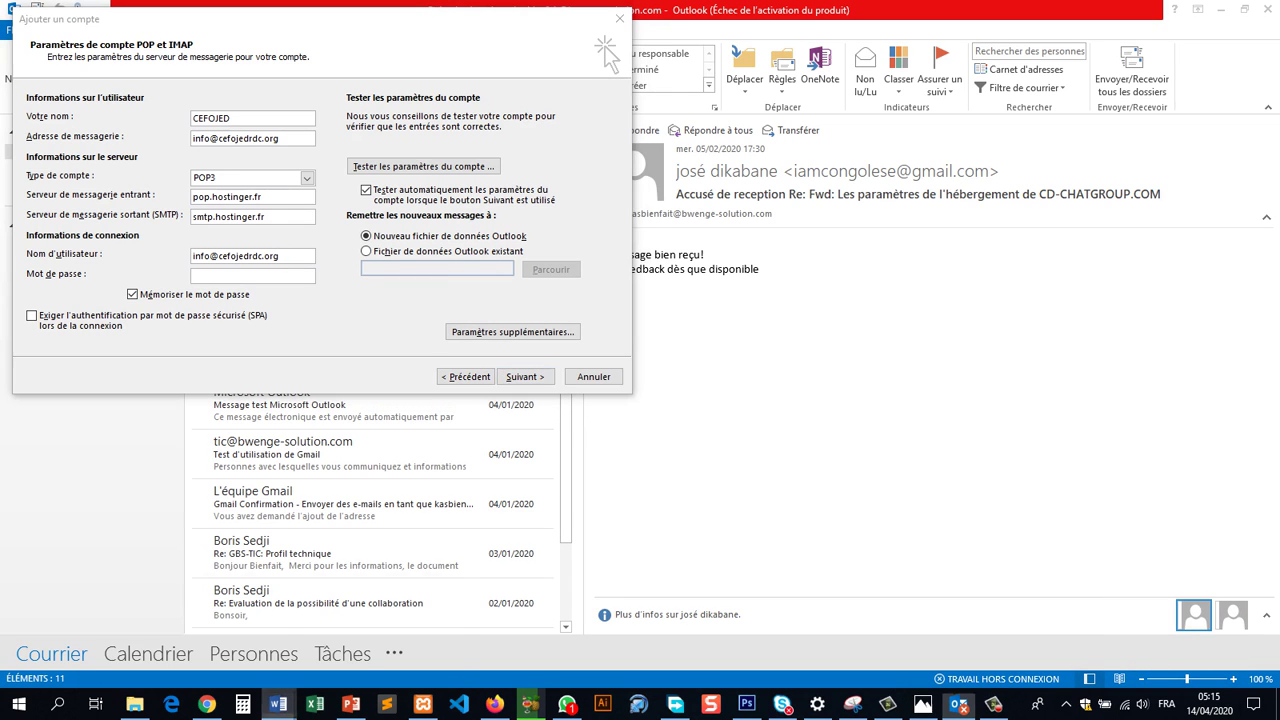
Find the first account's password in the Word table and fill in the logon password field in Outlook.
{"action": "mouse_move", "coordinate": [278, 704]}
{"action": "left_click", "coordinate": [377, 610]}
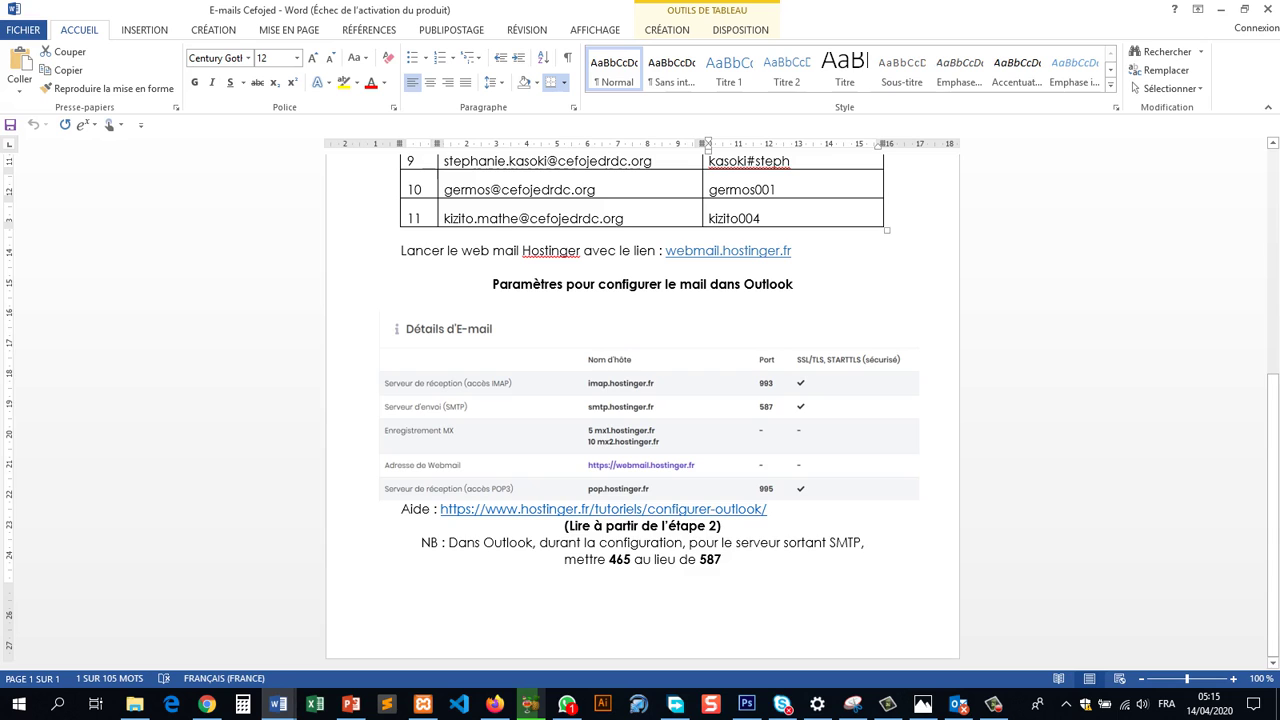
{"action": "scroll", "coordinate": [642, 400], "scroll_direction": "up", "scroll_amount": 6}
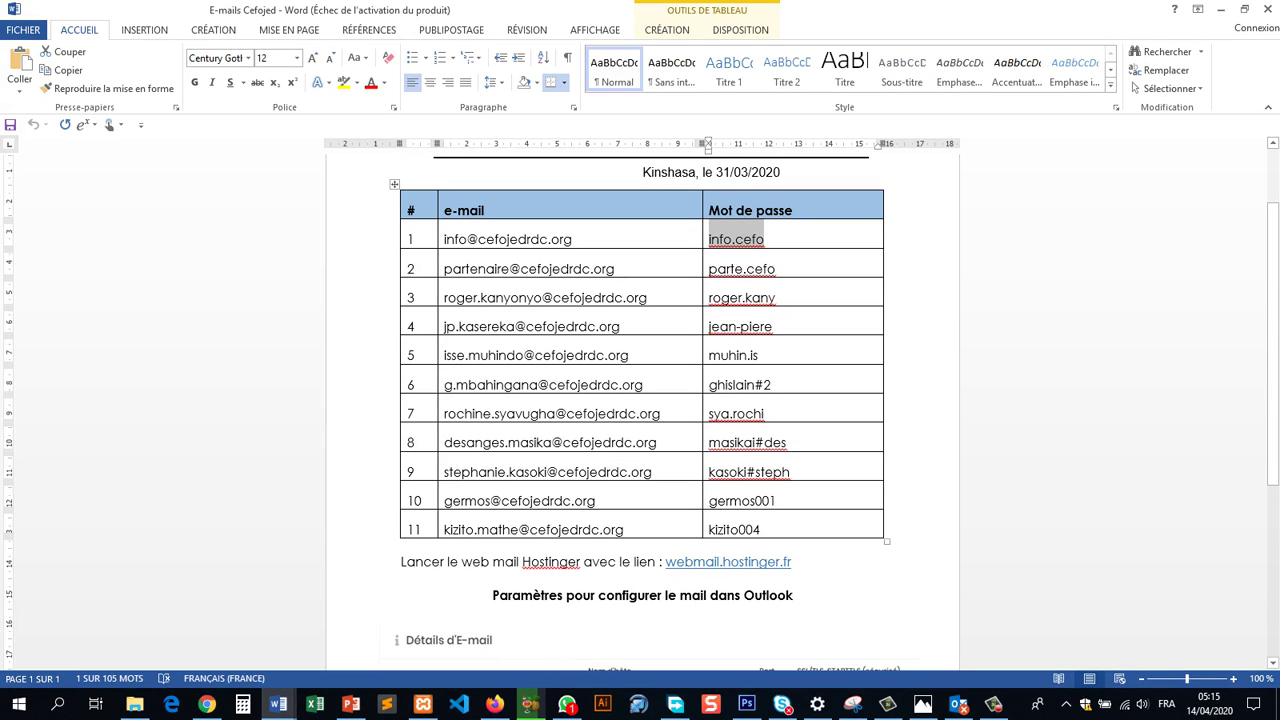
{"action": "key", "text": "alt+Tab"}
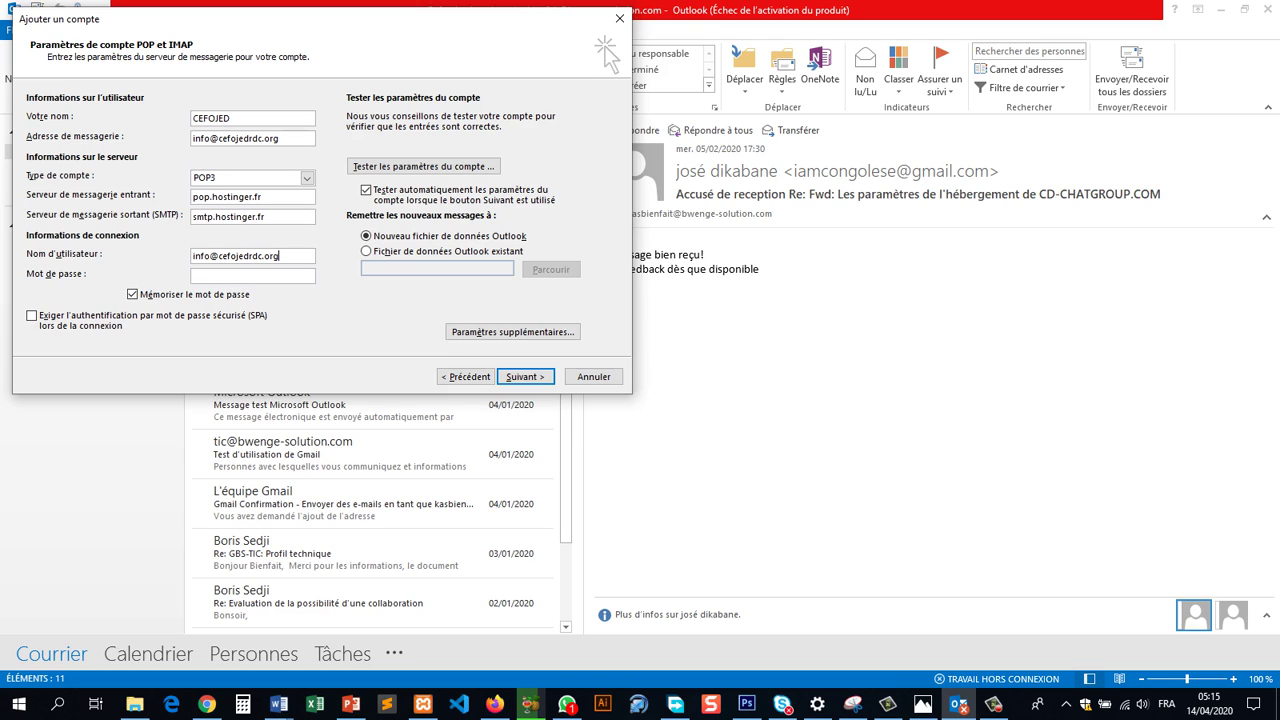
{"action": "key", "text": "ctrl+v"}
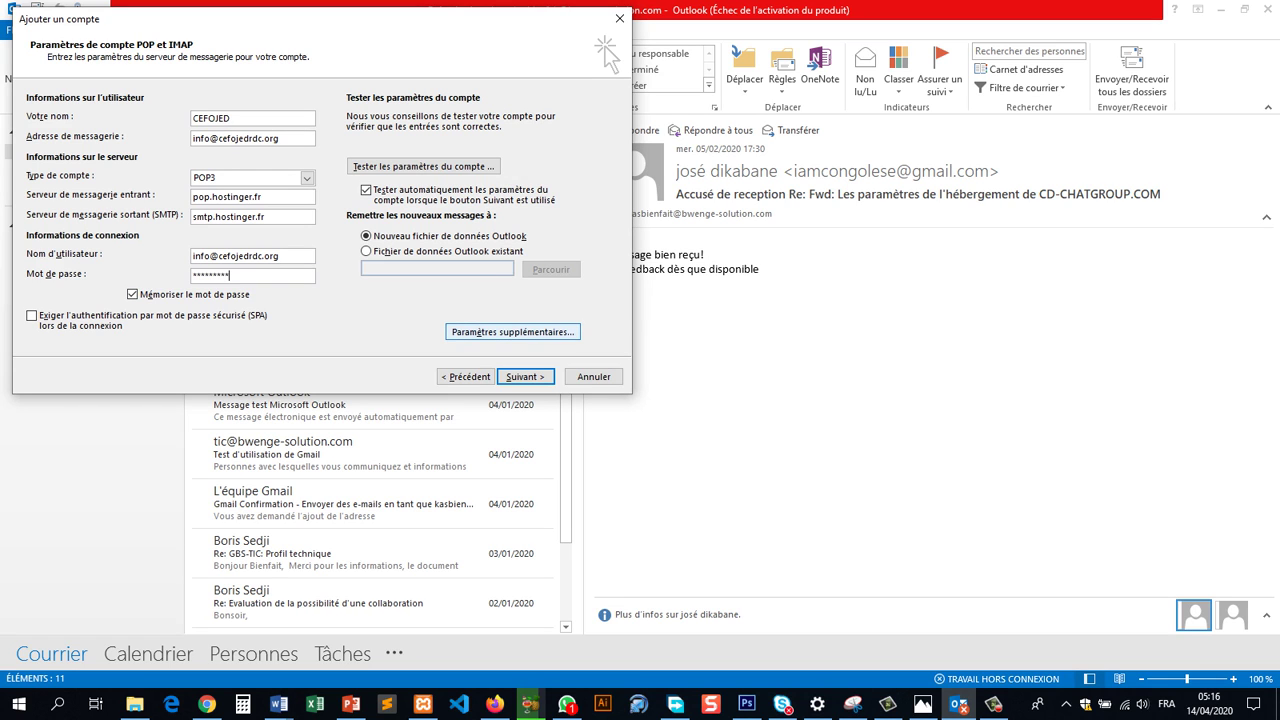
In the additional account settings, require authentication for the outgoing SMTP server and choose to log on with separate credentials.
{"action": "left_click", "coordinate": [512, 331]}
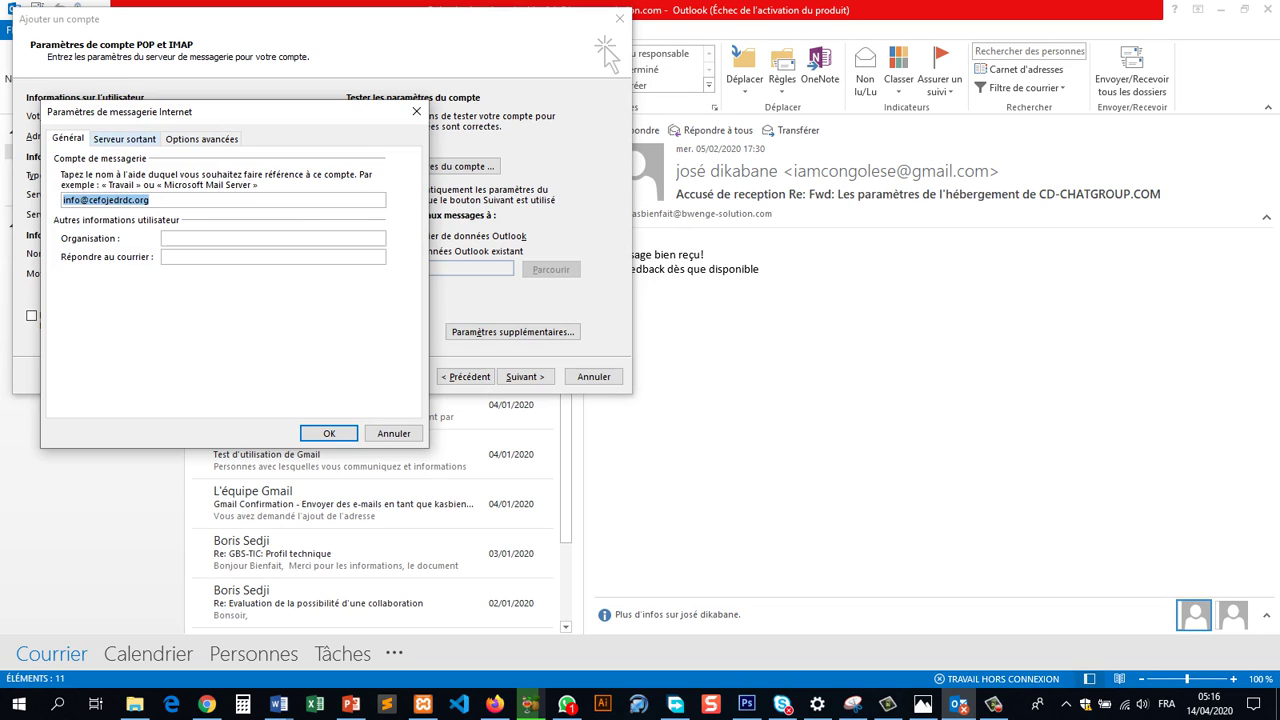
{"action": "left_click", "coordinate": [124, 138]}
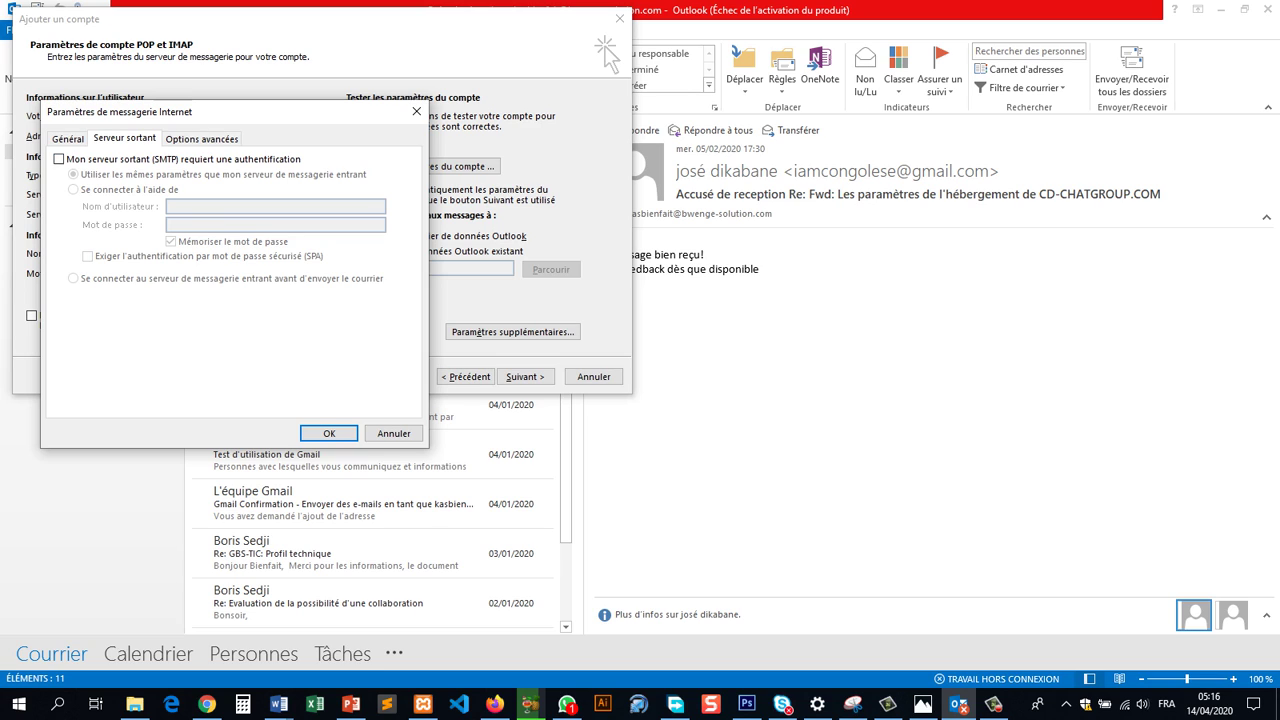
{"action": "left_click", "coordinate": [59, 159]}
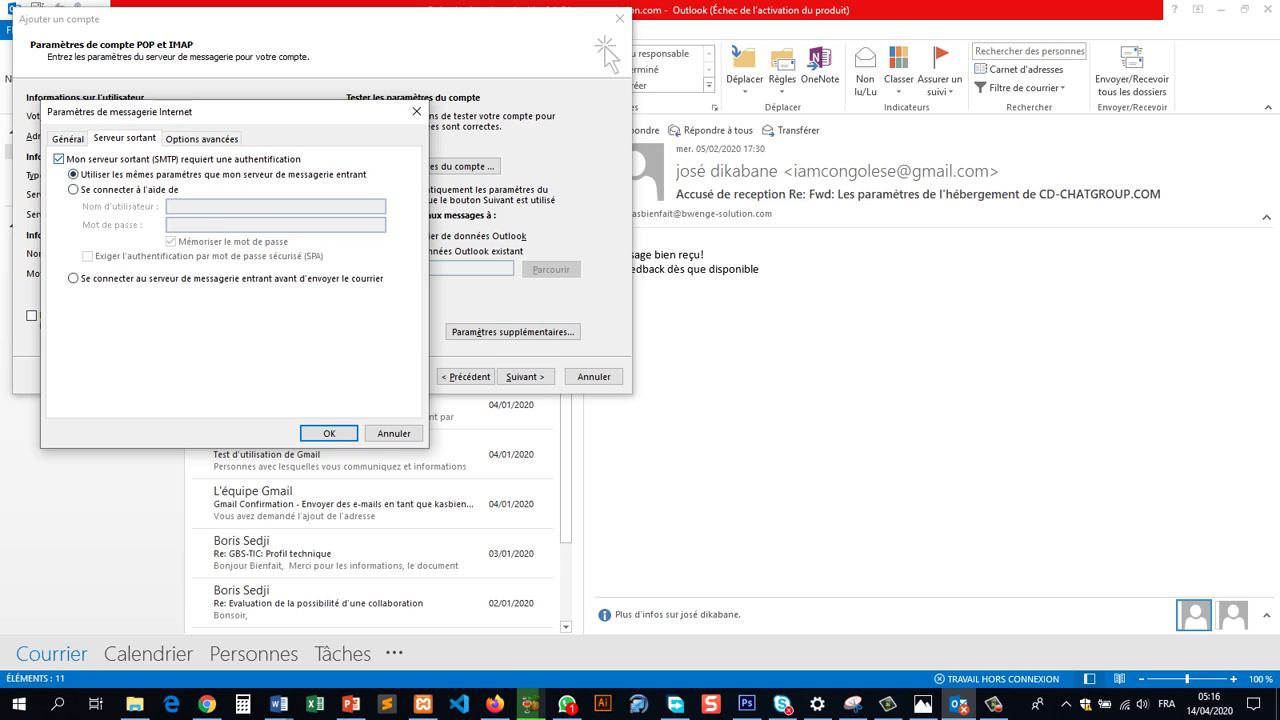
{"action": "left_click", "coordinate": [73, 189]}
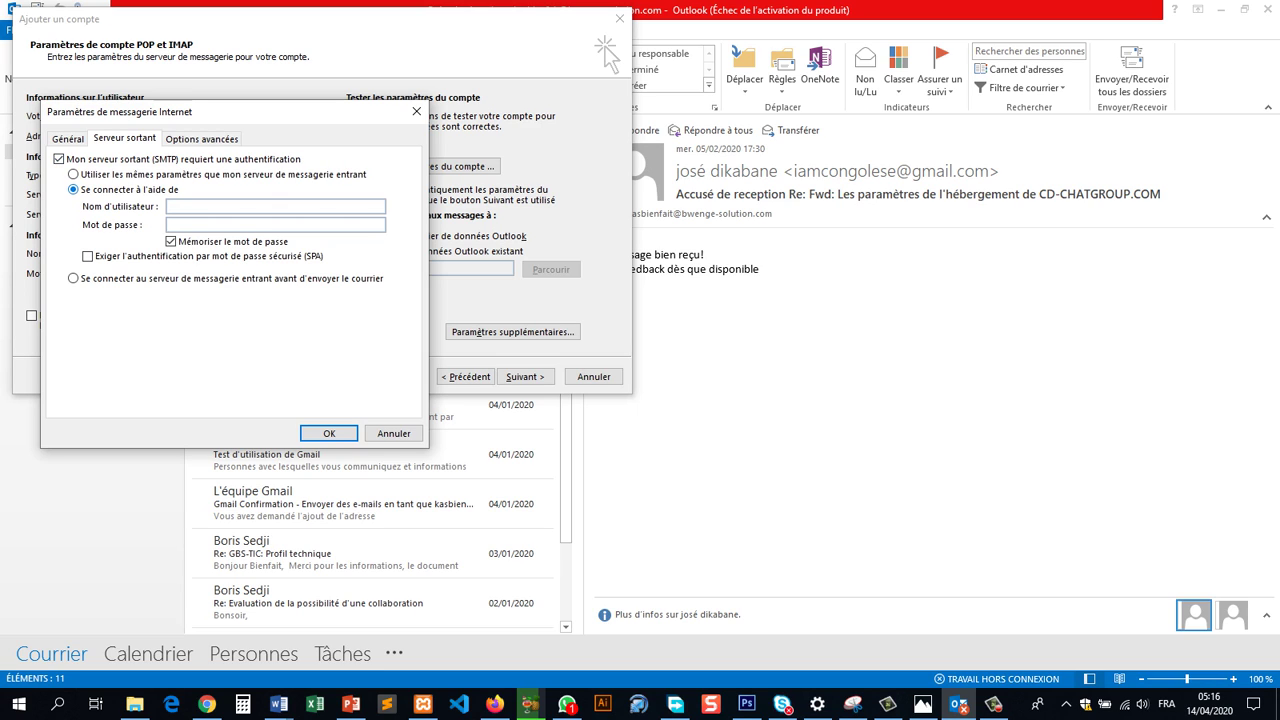
{"action": "left_click", "coordinate": [59, 159]}
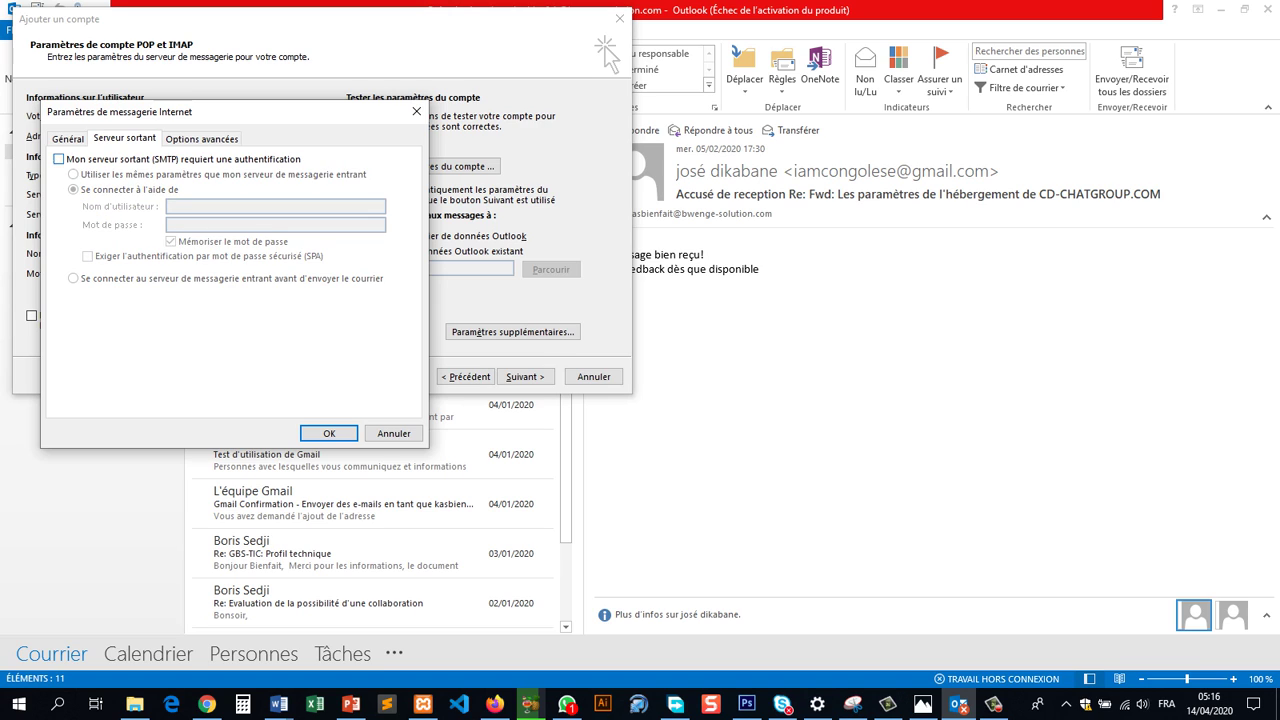
{"action": "left_click", "coordinate": [59, 159]}
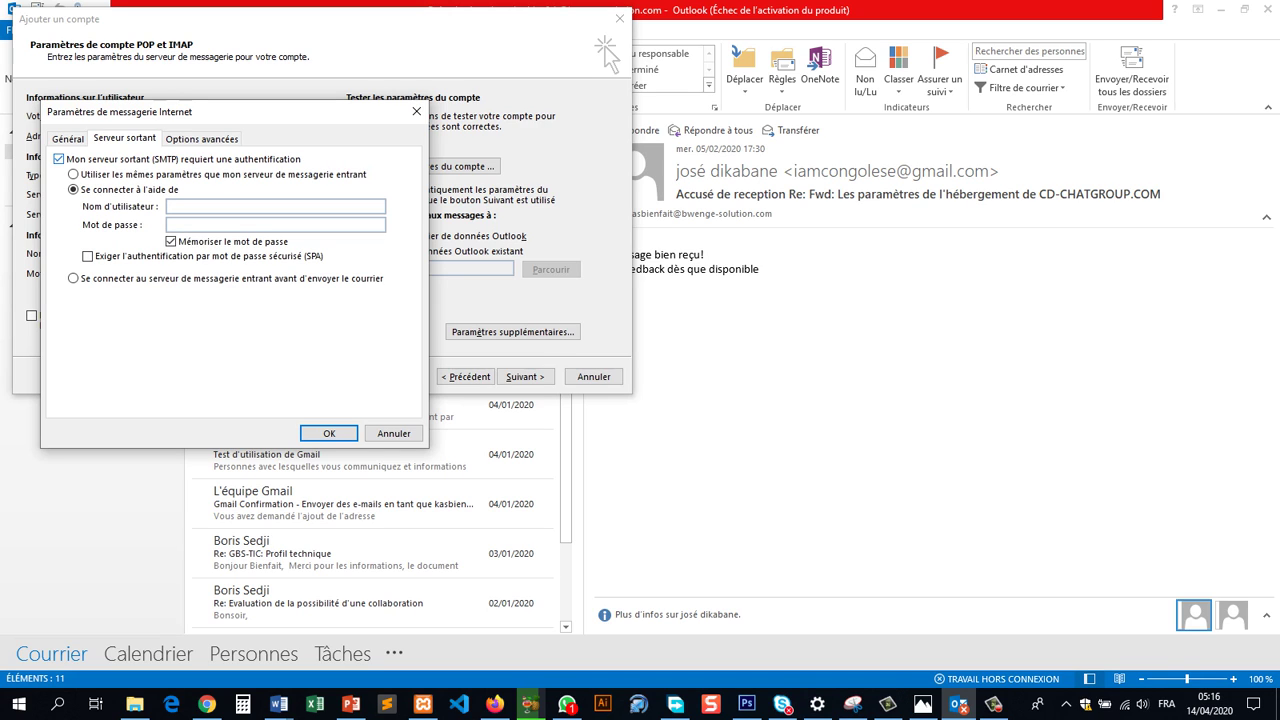
{"action": "left_click", "coordinate": [73, 174]}
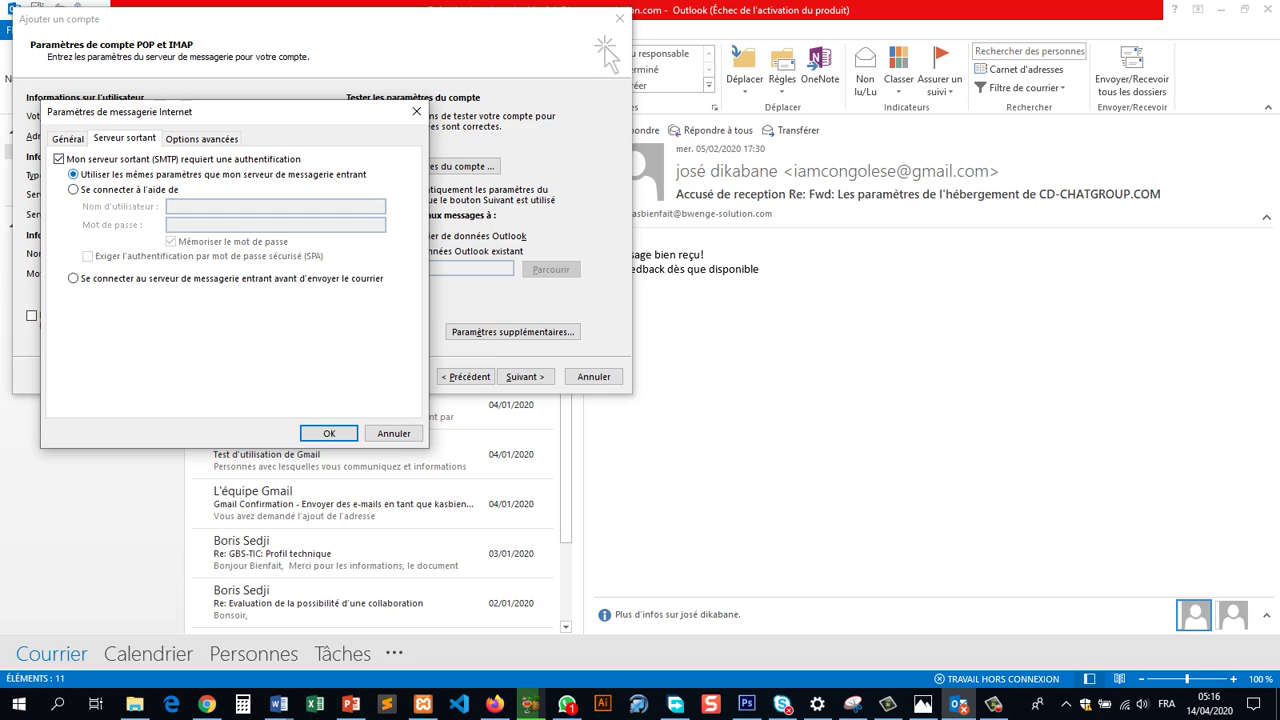
{"action": "left_click", "coordinate": [59, 159]}
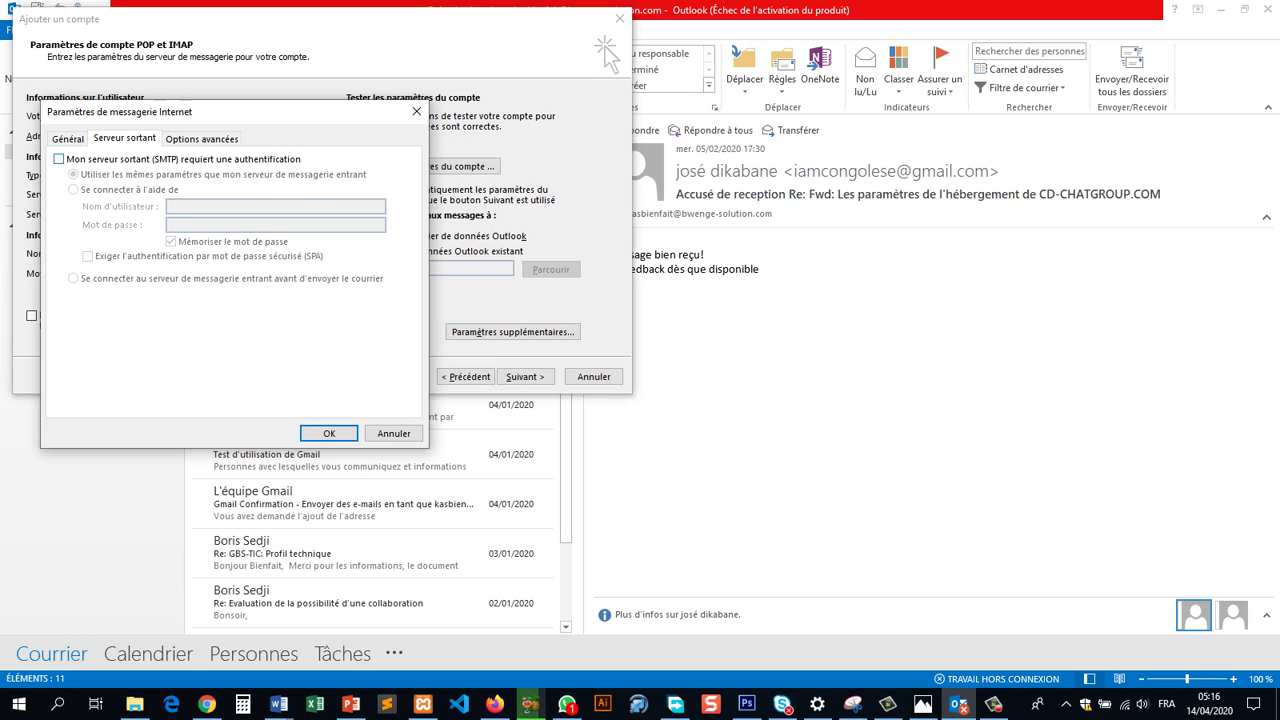
{"action": "left_click", "coordinate": [59, 159]}
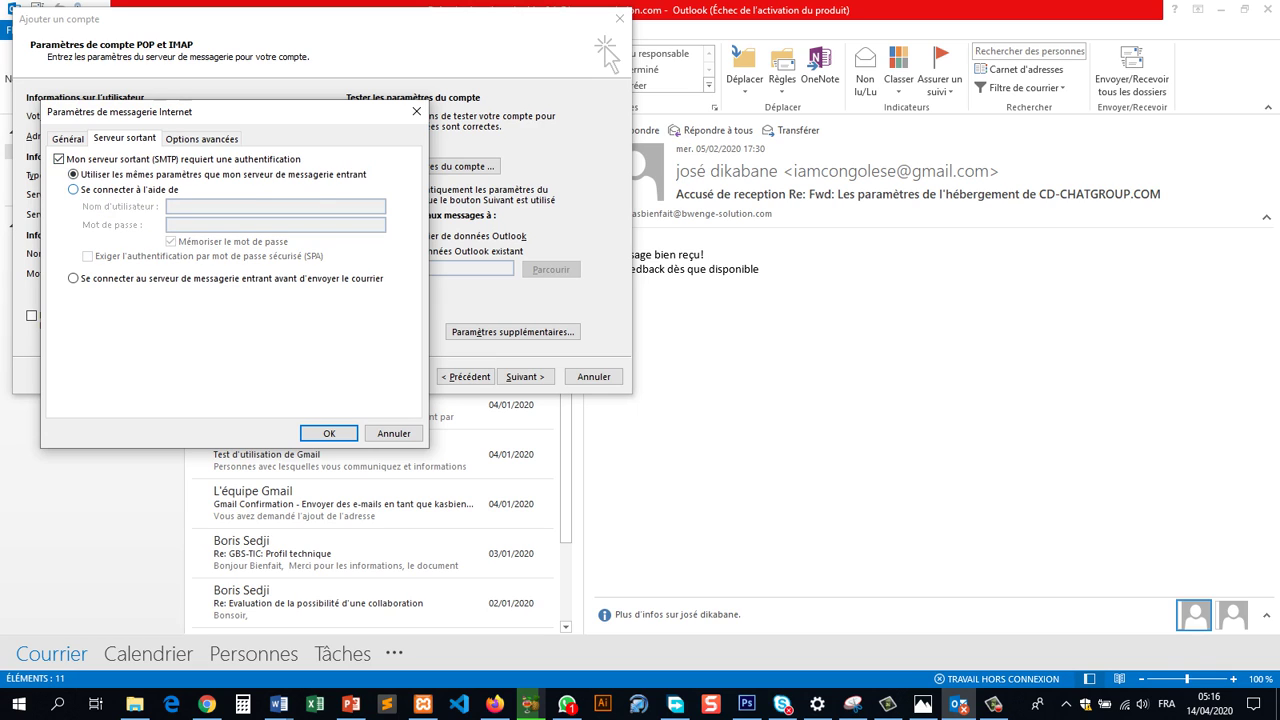
{"action": "left_click", "coordinate": [73, 189]}
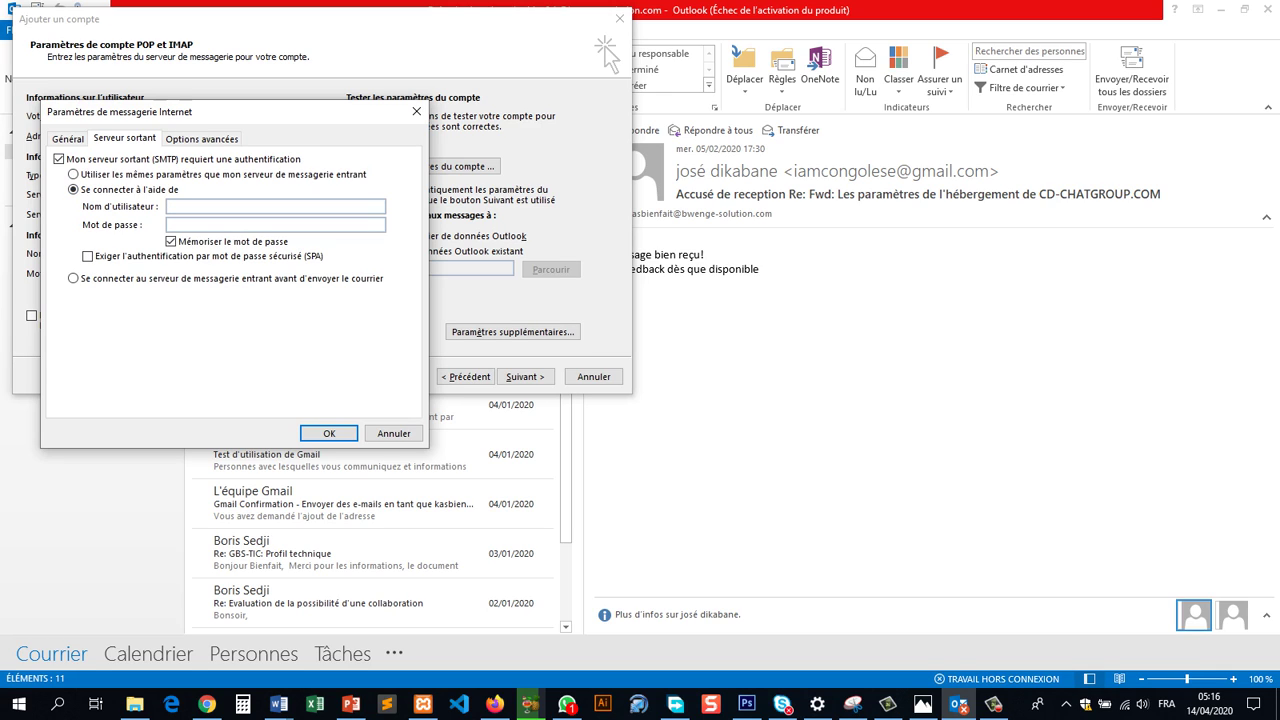
Copy the first account's e-mail address from the Word table into the outgoing server's user name in Outlook.
{"action": "left_click", "coordinate": [278, 704]}
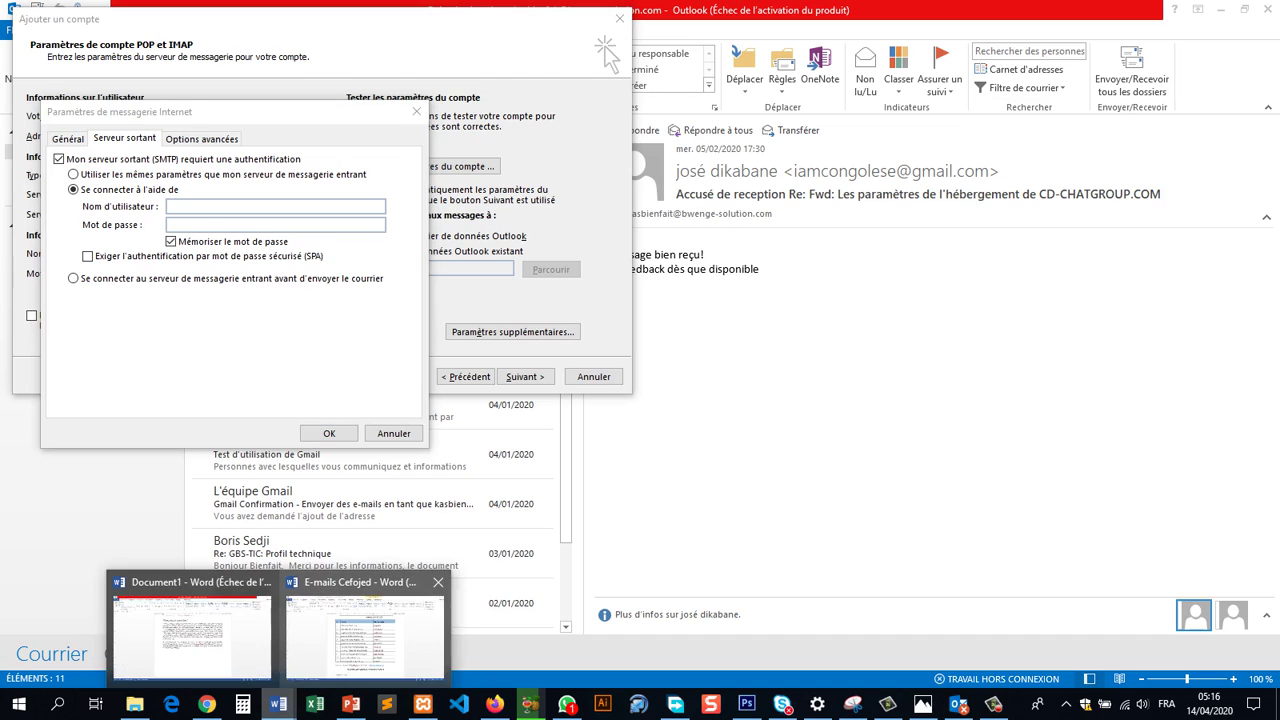
{"action": "left_click", "coordinate": [370, 665]}
{"action": "left_click_drag", "start_coordinate": [574, 239], "coordinate": [444, 239]}
{"action": "key", "text": "ctrl+c"}
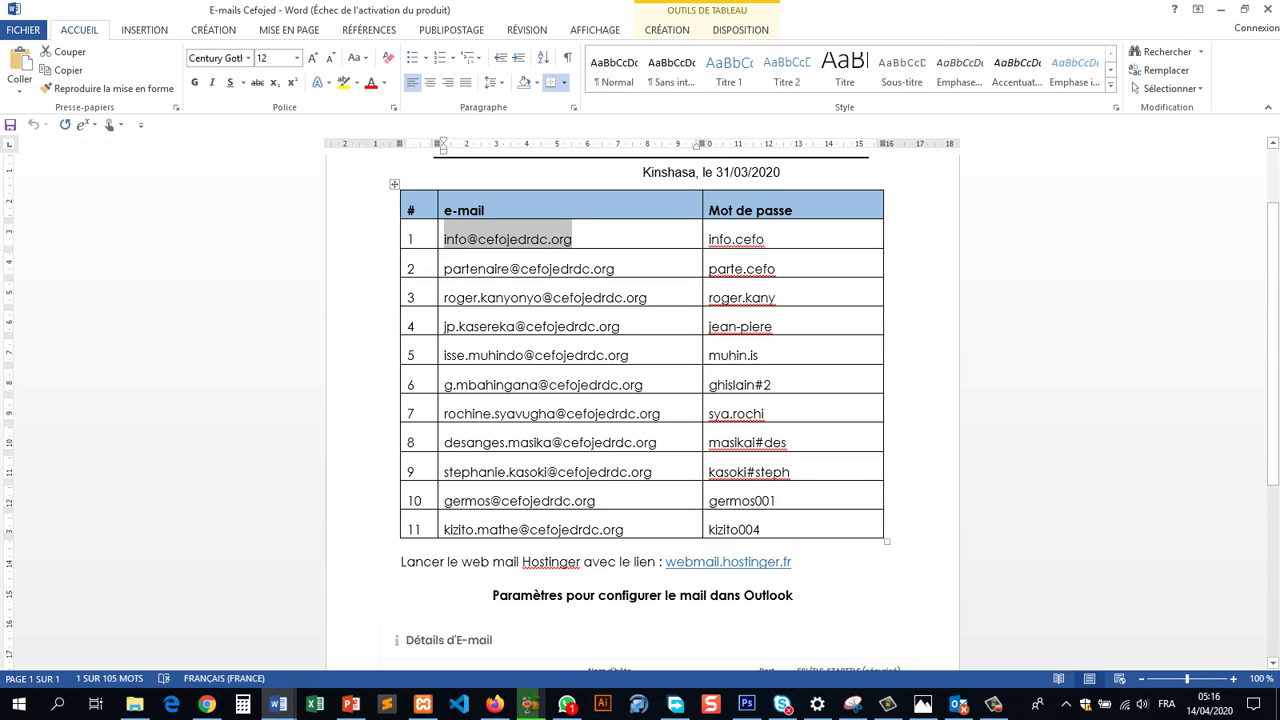
{"action": "key", "text": "alt+Tab"}
{"action": "key", "text": "ctrl+v"}
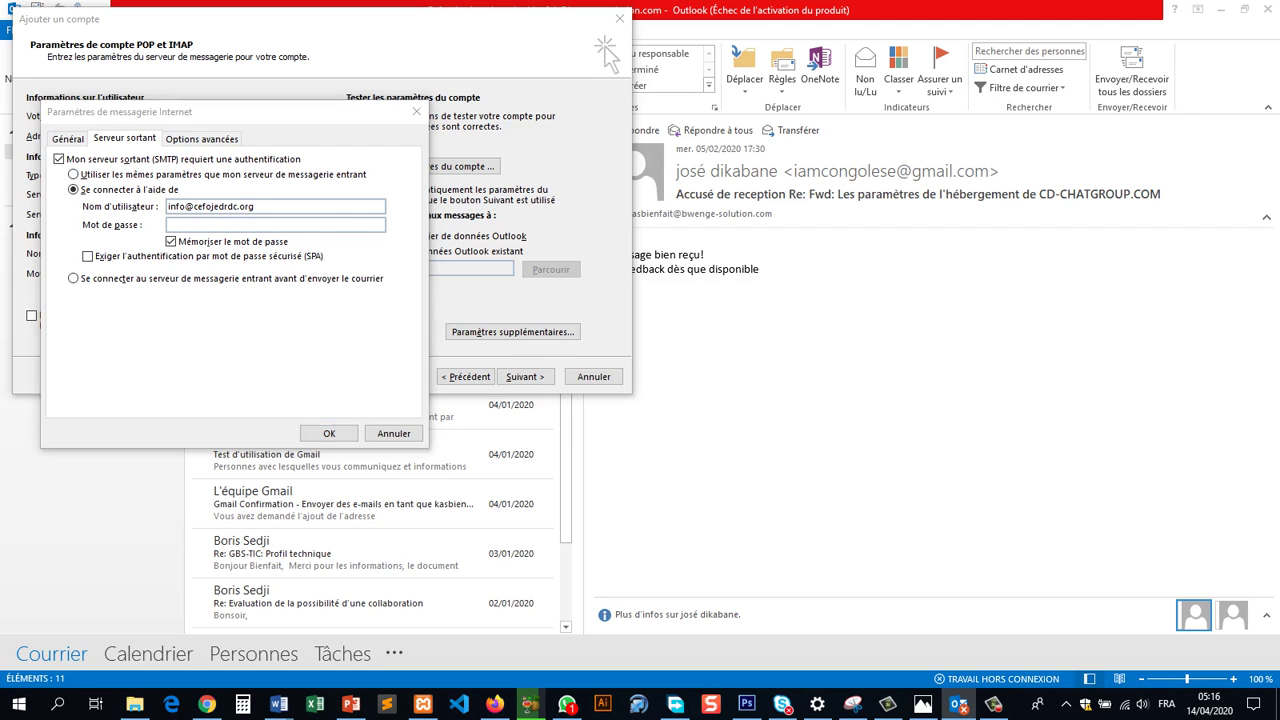
Copy the first account's password from the Word table into the outgoing server's password field in Outlook.
{"action": "key", "text": "alt+Tab"}
{"action": "left_click_drag", "start_coordinate": [765, 239], "coordinate": [708, 239]}
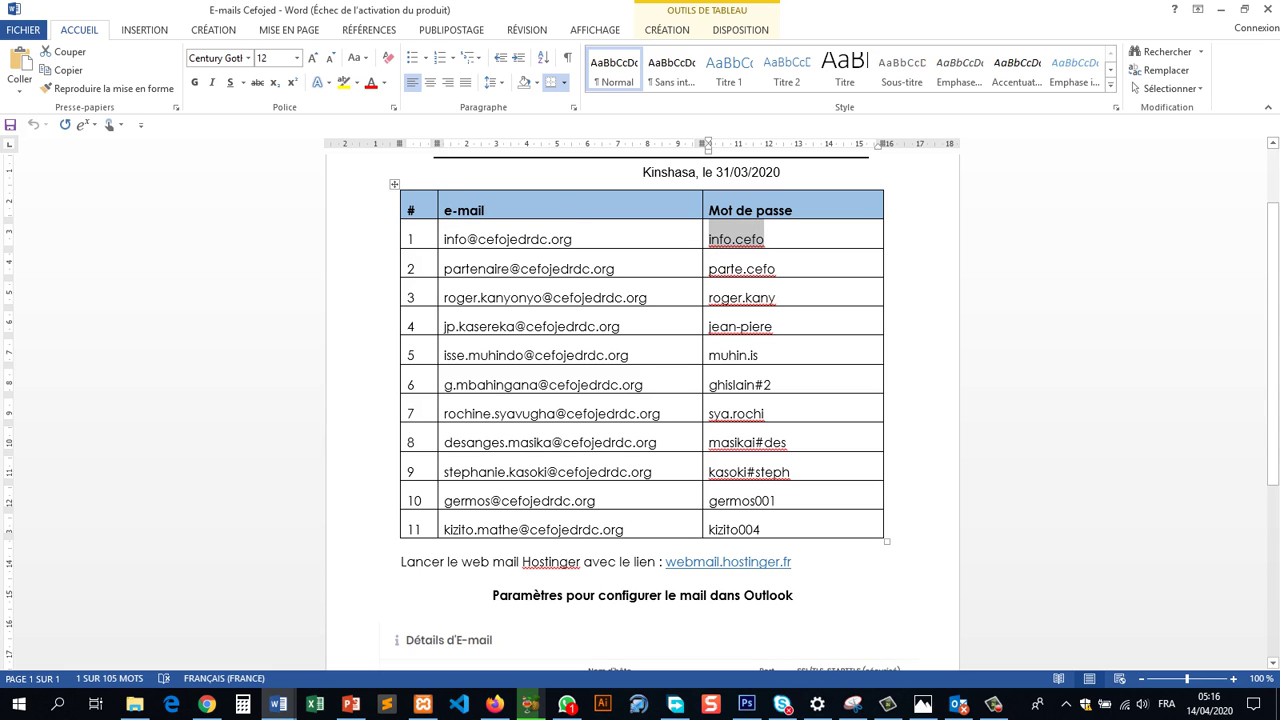
{"action": "key", "text": "alt+Tab"}
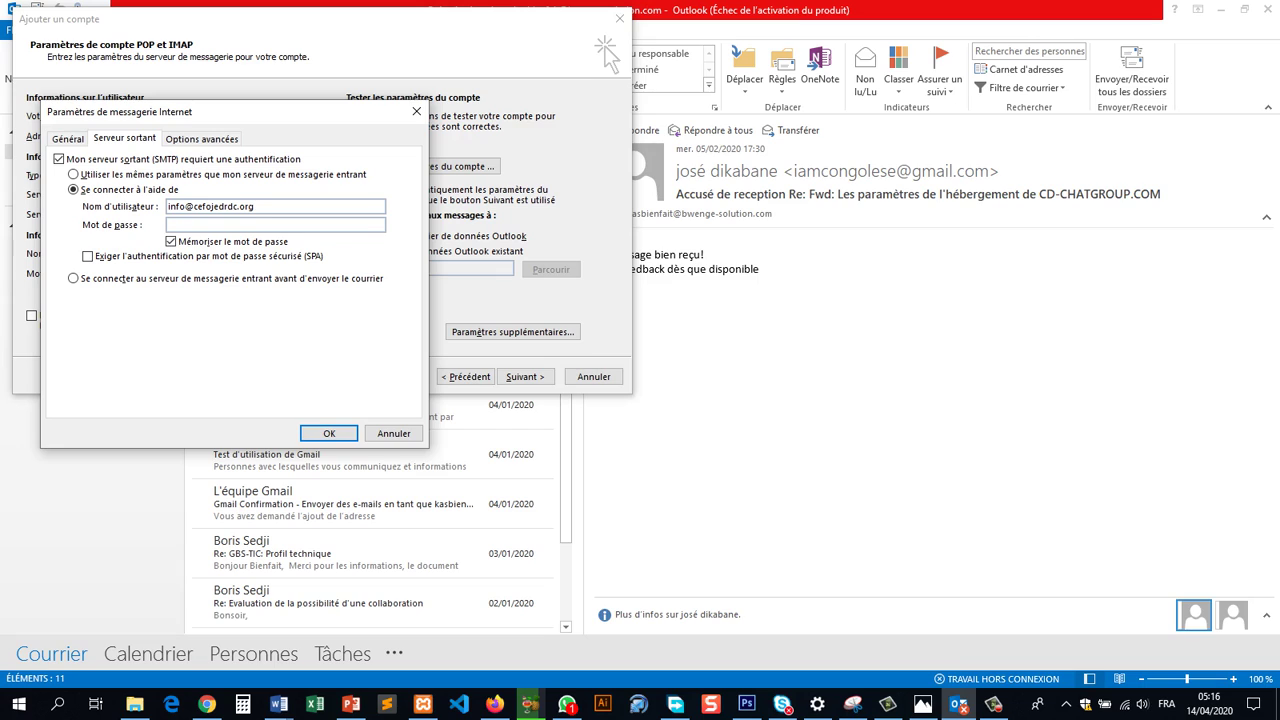
{"action": "key", "text": "ctrl+v"}
Look up the POP3 port in the Word document, set the incoming server port to 995 and require an encrypted SSL connection.
{"action": "left_click", "coordinate": [201, 138]}
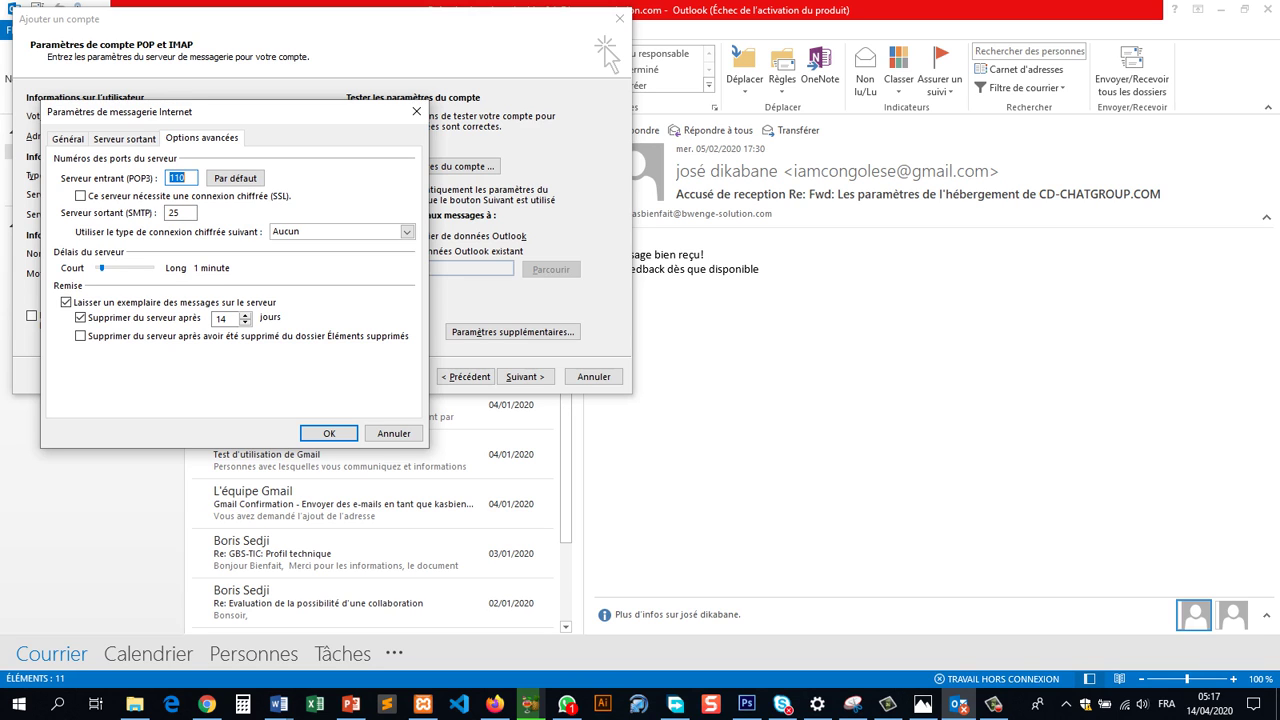
{"action": "key", "text": "alt+Tab"}
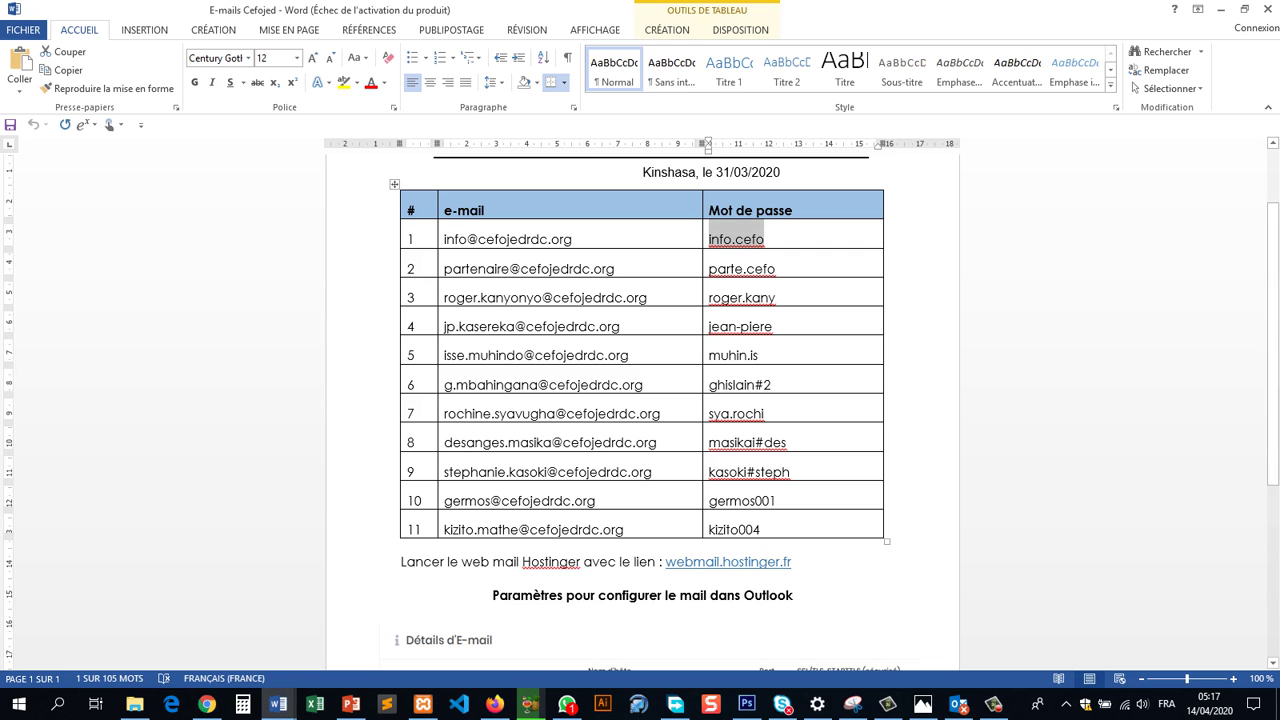
{"action": "scroll", "coordinate": [643, 413], "scroll_direction": "down", "scroll_amount": 5}
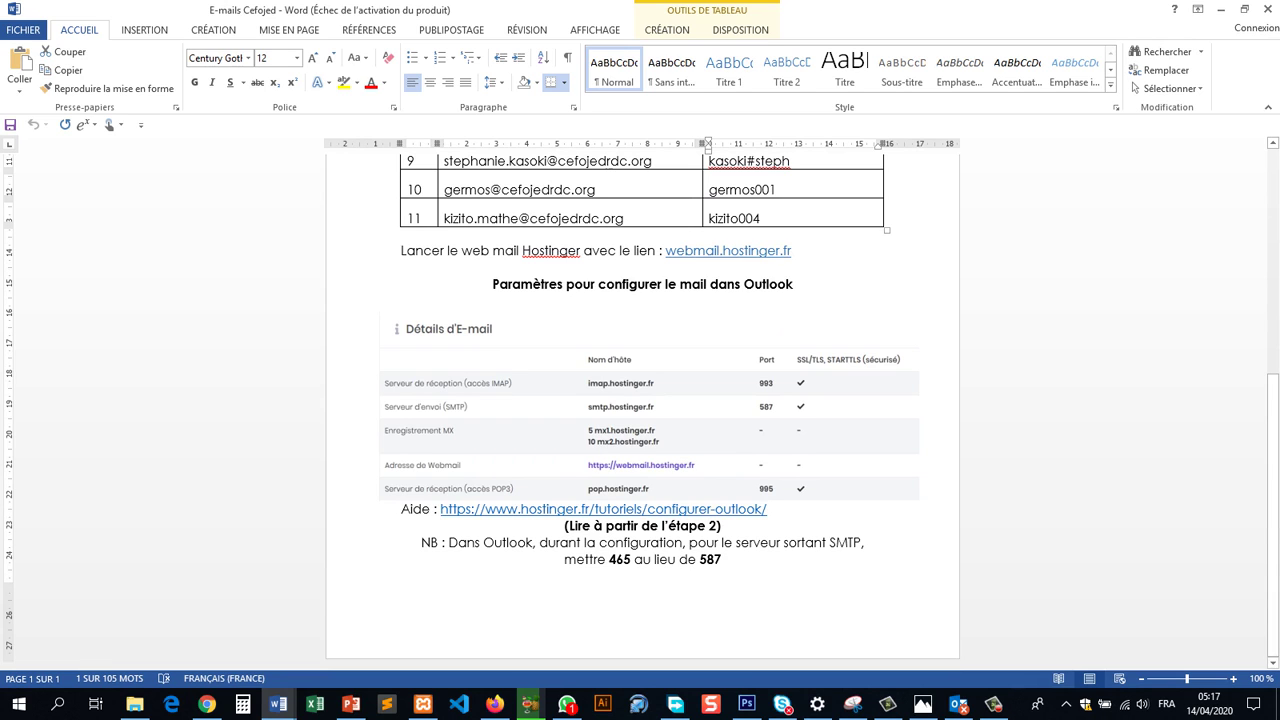
{"action": "key", "text": "alt+Tab"}
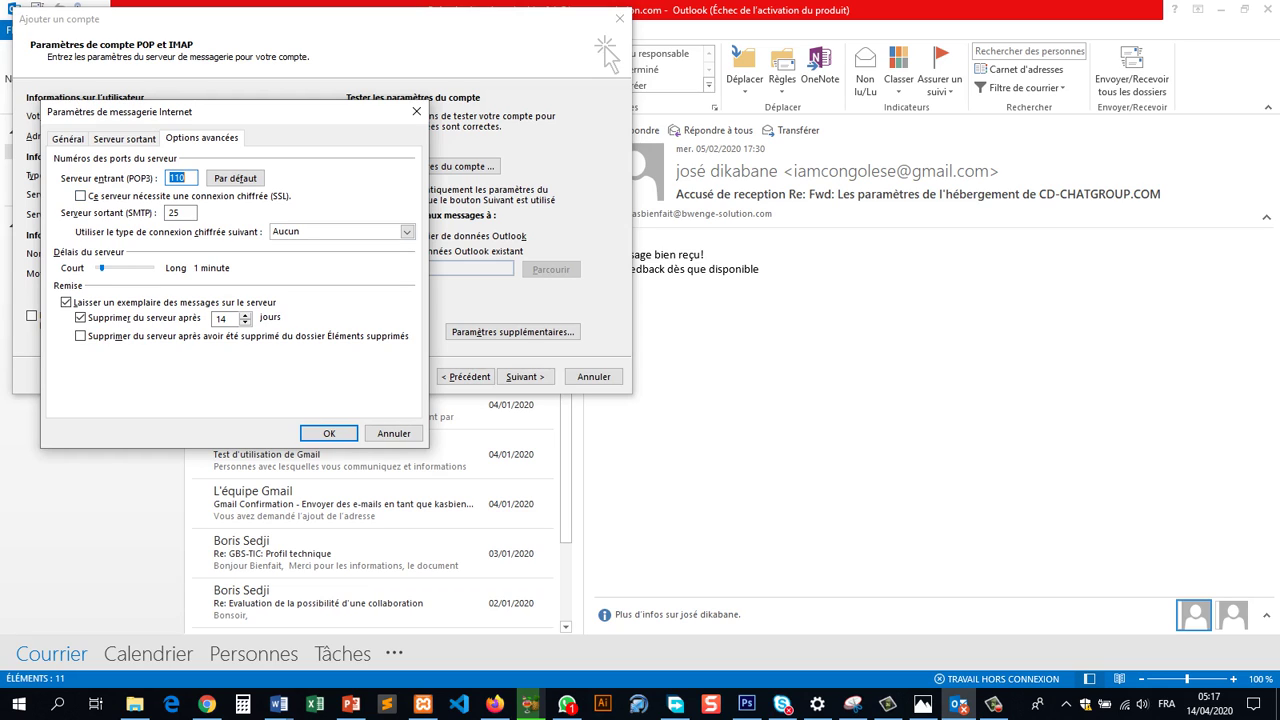
{"action": "type", "text": "995"}
{"action": "key", "text": "alt+c"}
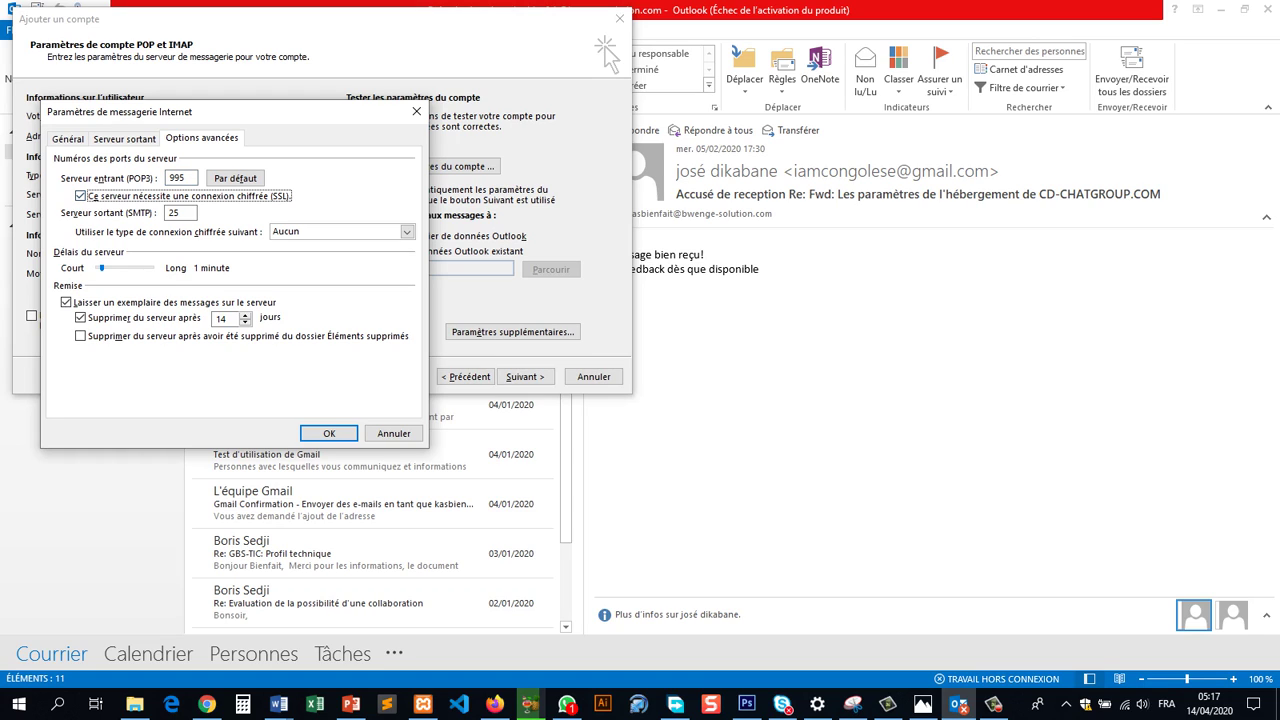
{"action": "key", "text": "alt+c"}
{"action": "key", "text": "alt+c"}
{"action": "key", "text": "alt+c"}
{"action": "key", "text": "alt+c"}
{"action": "key", "text": "alt+c"}
{"action": "key", "text": "alt+c"}
Check the SMTP port in the Word document, set the outgoing server port to 587 with TLS encryption and save the additional settings.
{"action": "key", "text": "alt+Tab"}
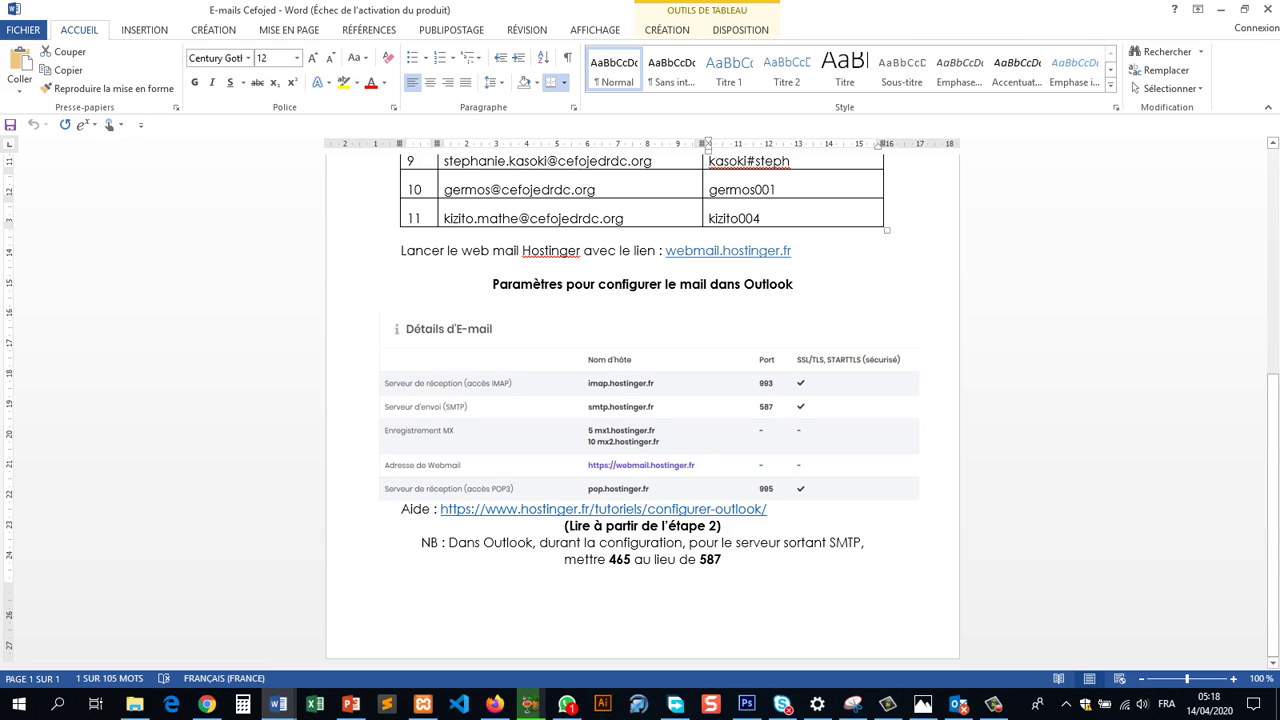
{"action": "key", "text": "alt+Tab"}
{"action": "left_click", "coordinate": [178, 213]}
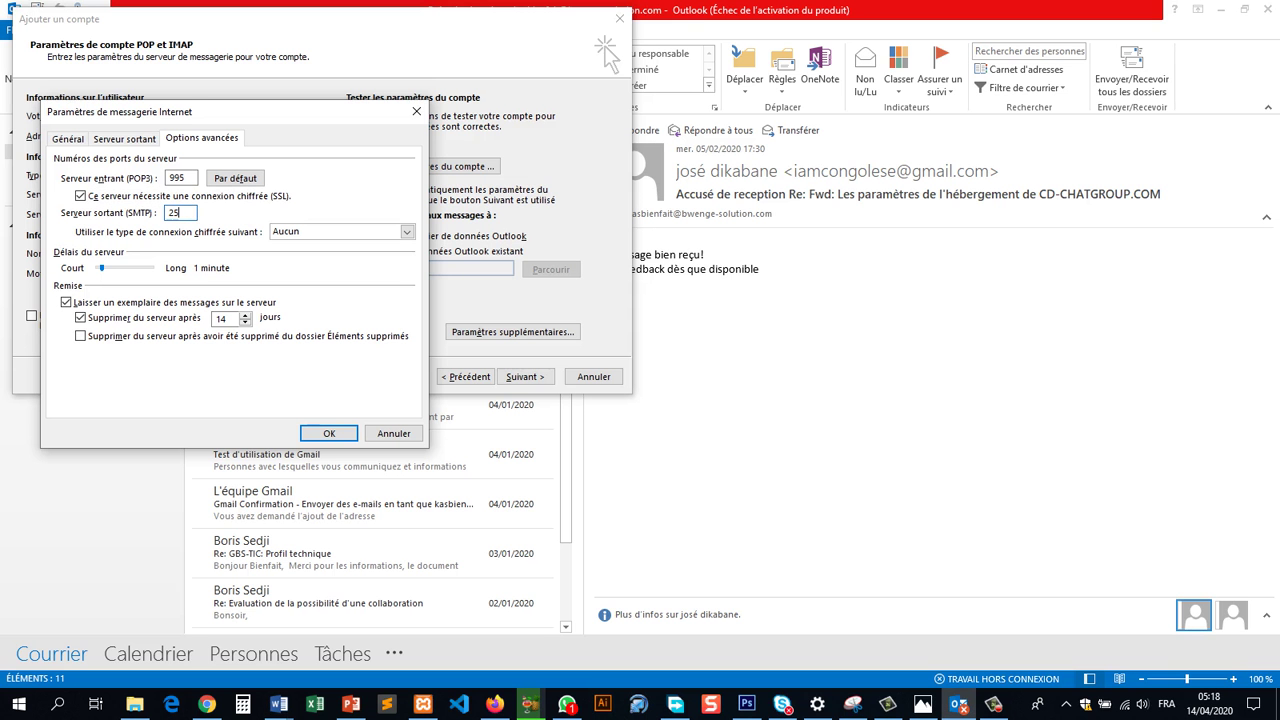
{"action": "double_click", "coordinate": [175, 213]}
{"action": "type", "text": "587"}
{"action": "left_click", "coordinate": [406, 231]}
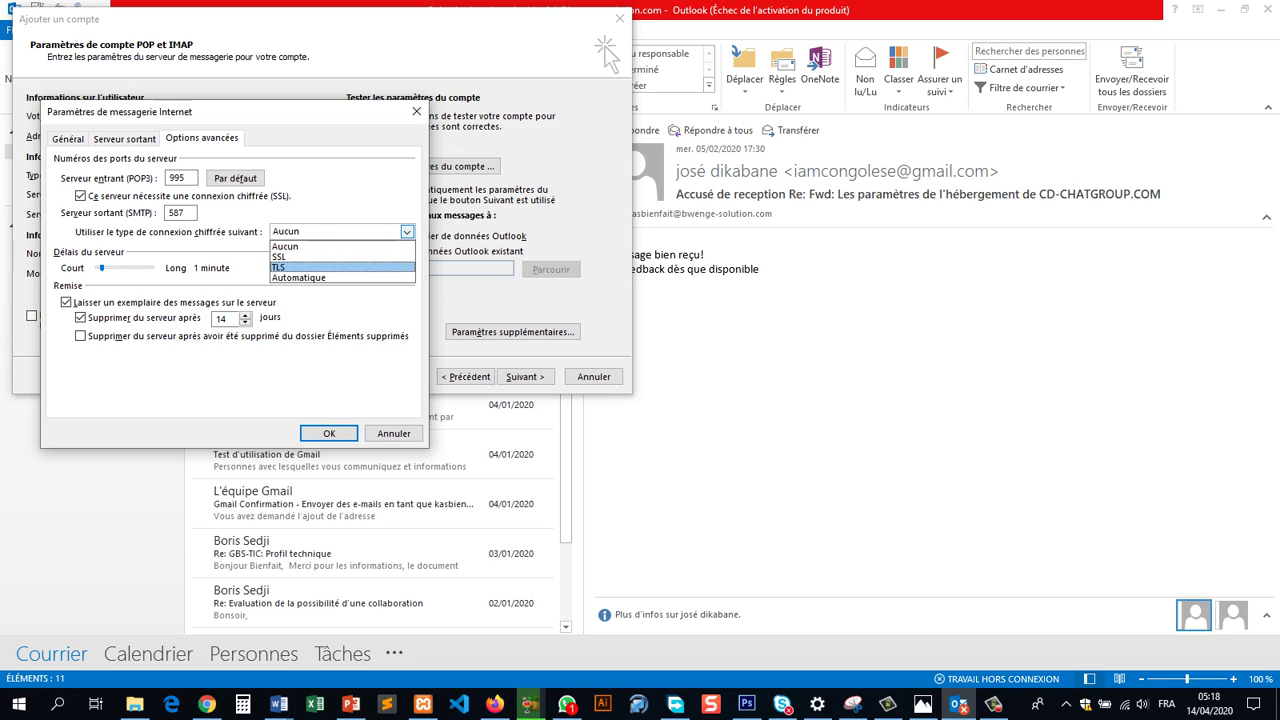
{"action": "left_click", "coordinate": [340, 267]}
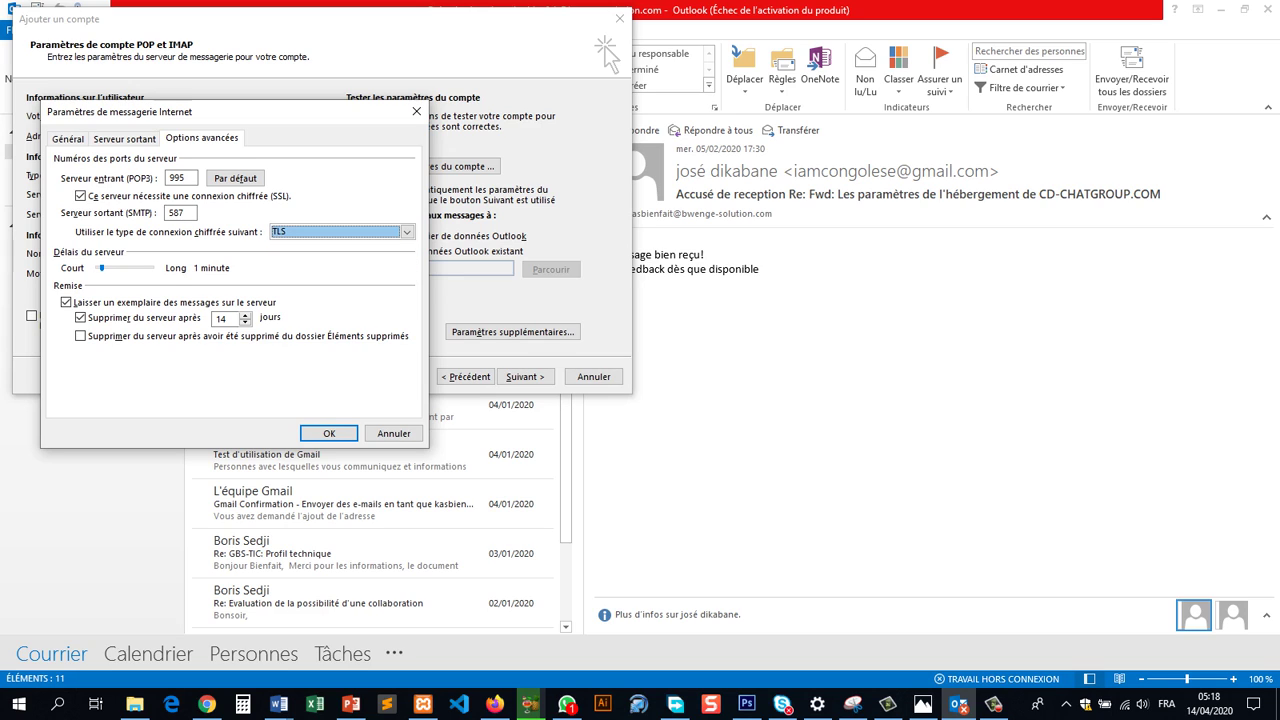
{"action": "left_click", "coordinate": [406, 231]}
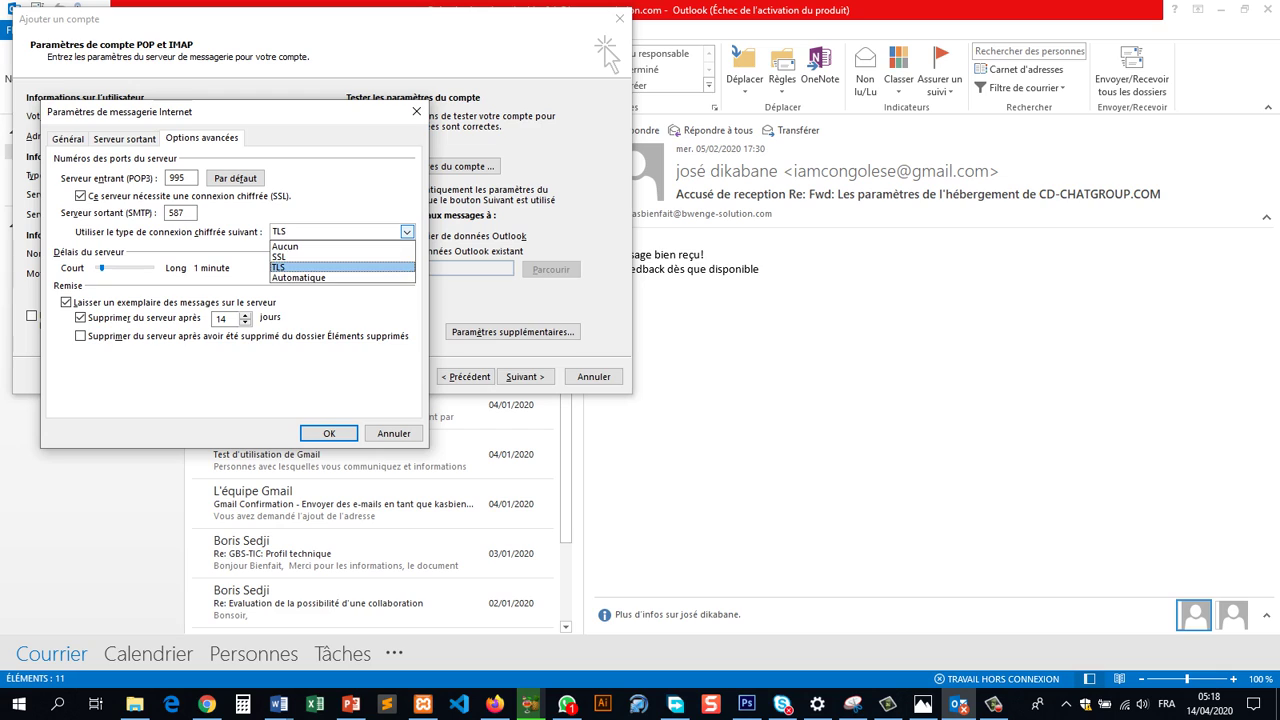
{"action": "key", "text": "Return"}
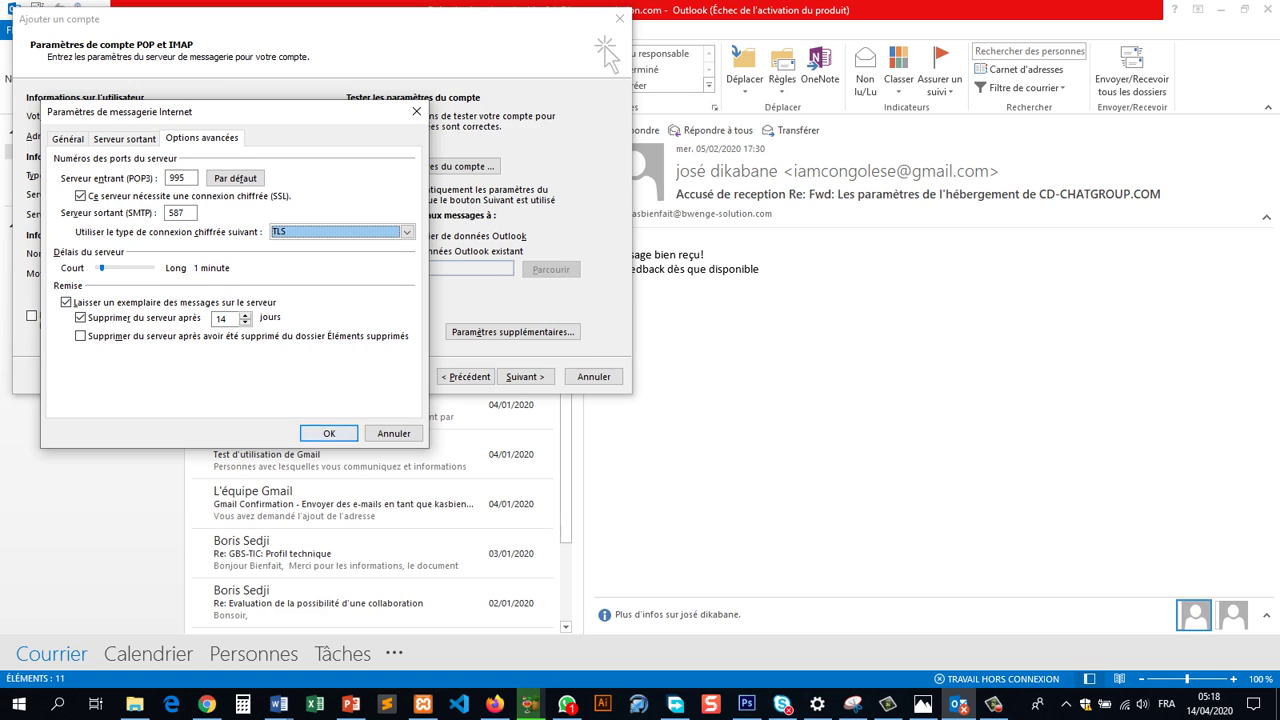
{"action": "left_click", "coordinate": [329, 433]}
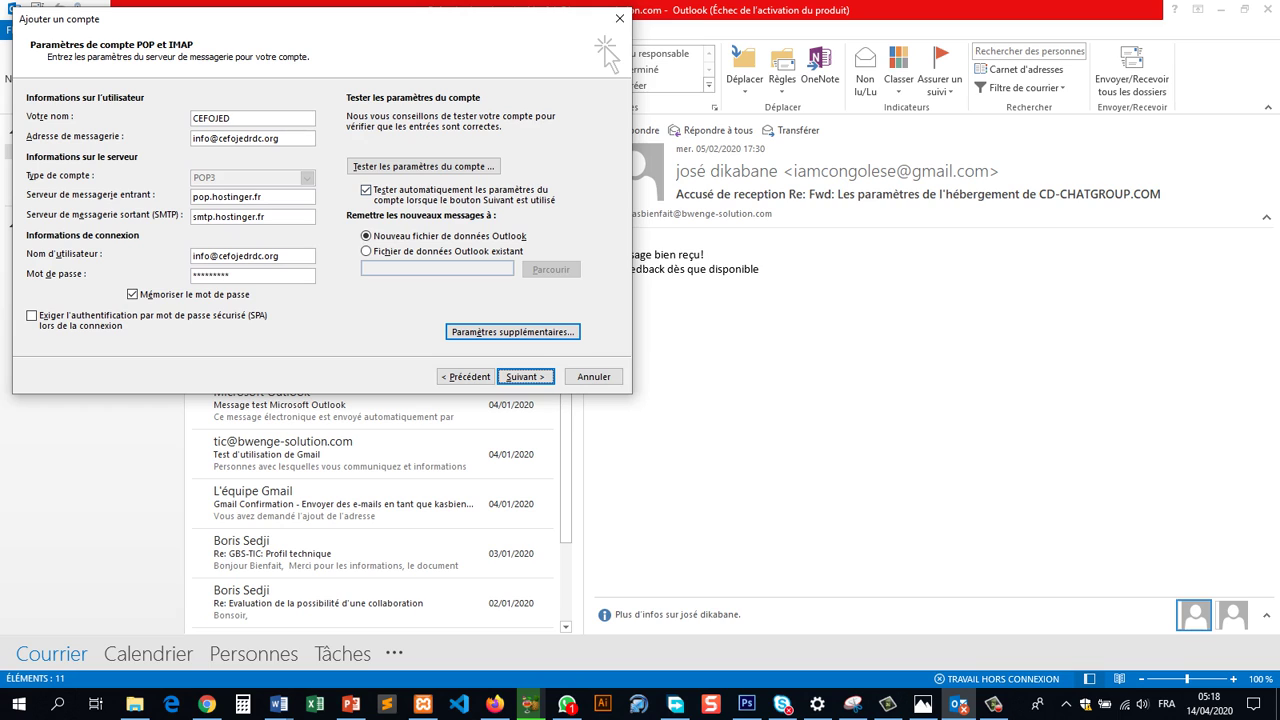
Test the account settings and finish adding the account.
{"action": "left_click", "coordinate": [423, 166]}
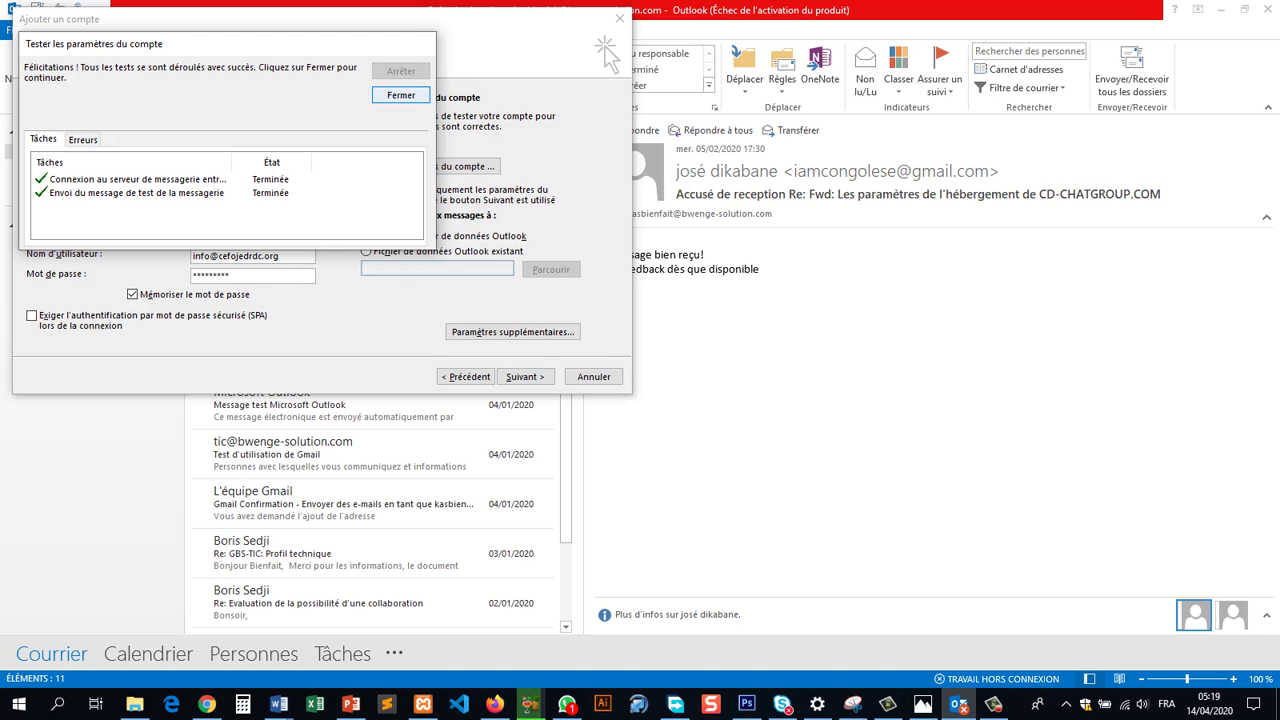
{"action": "key", "text": "Return"}
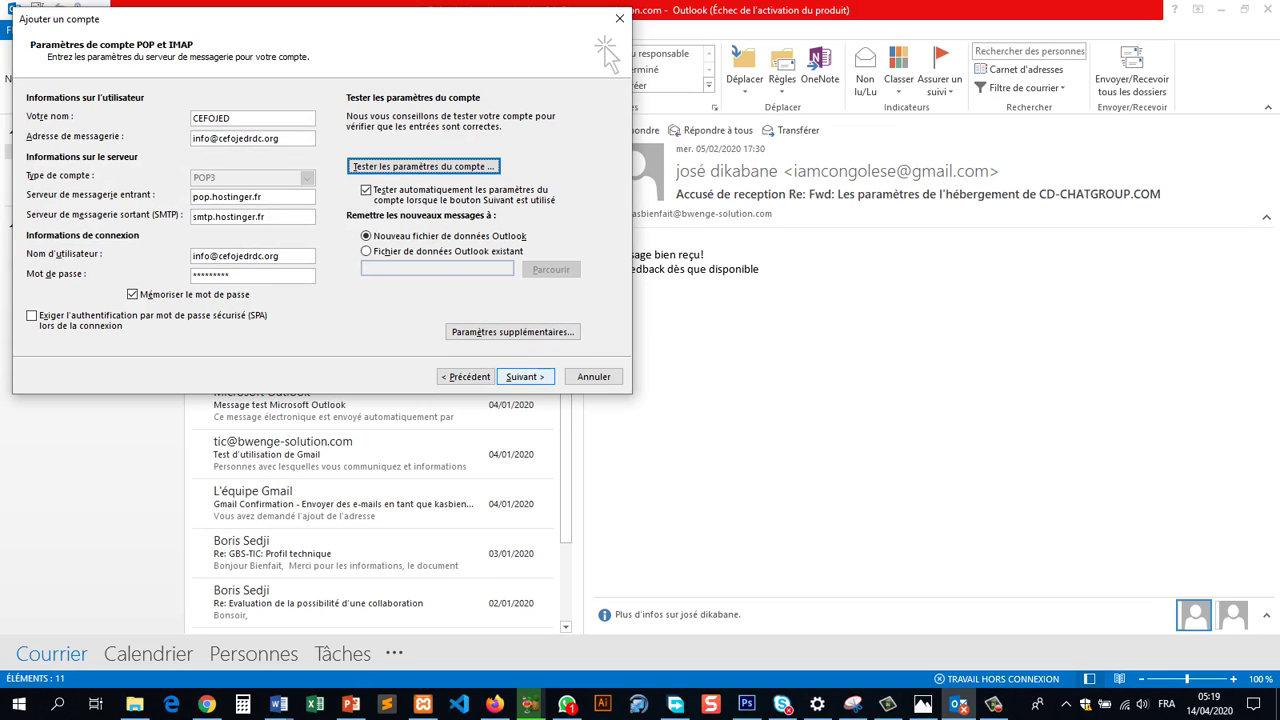
{"action": "key", "text": "Return"}
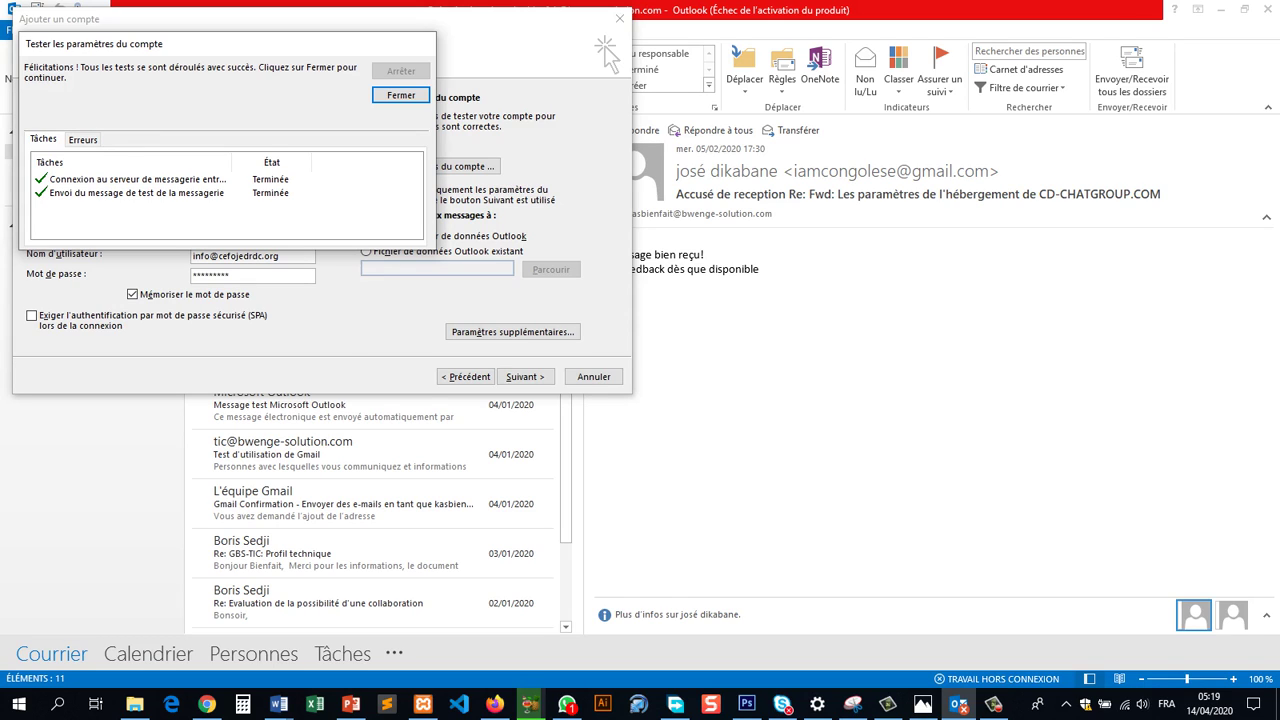
{"action": "key", "text": "Return"}
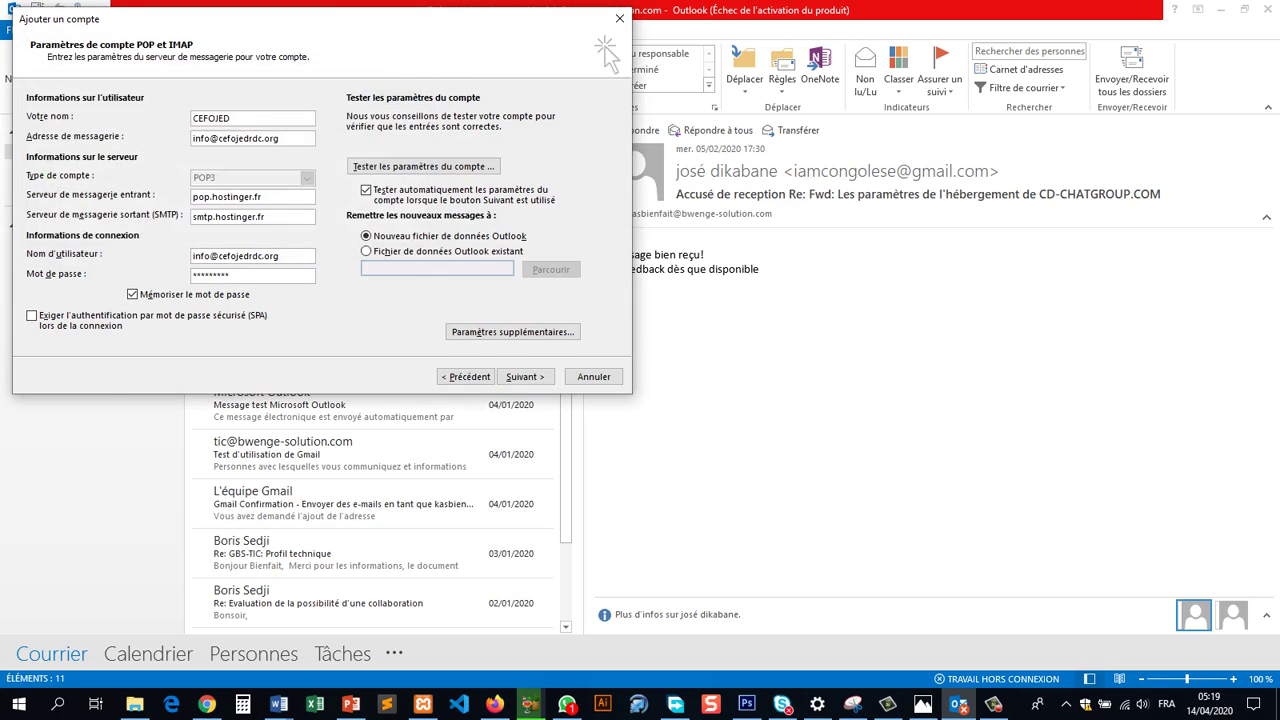
{"action": "key", "text": "Return"}
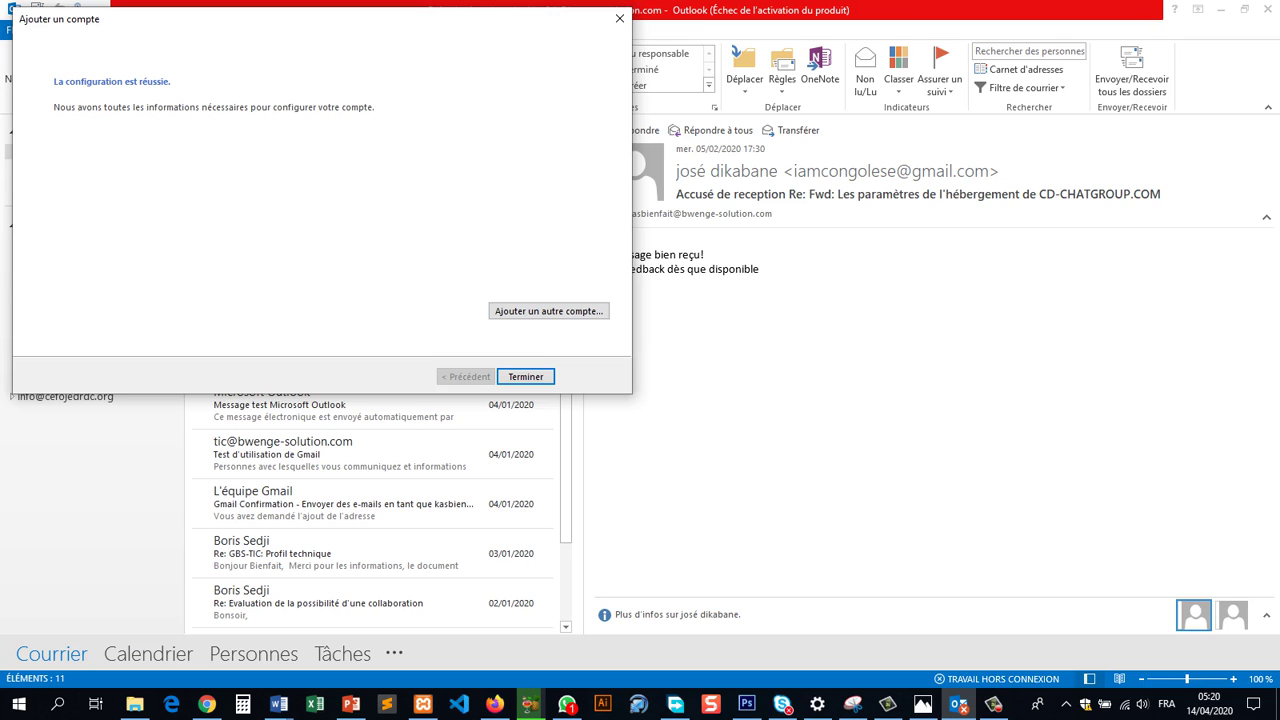
{"action": "left_click", "coordinate": [525, 376]}
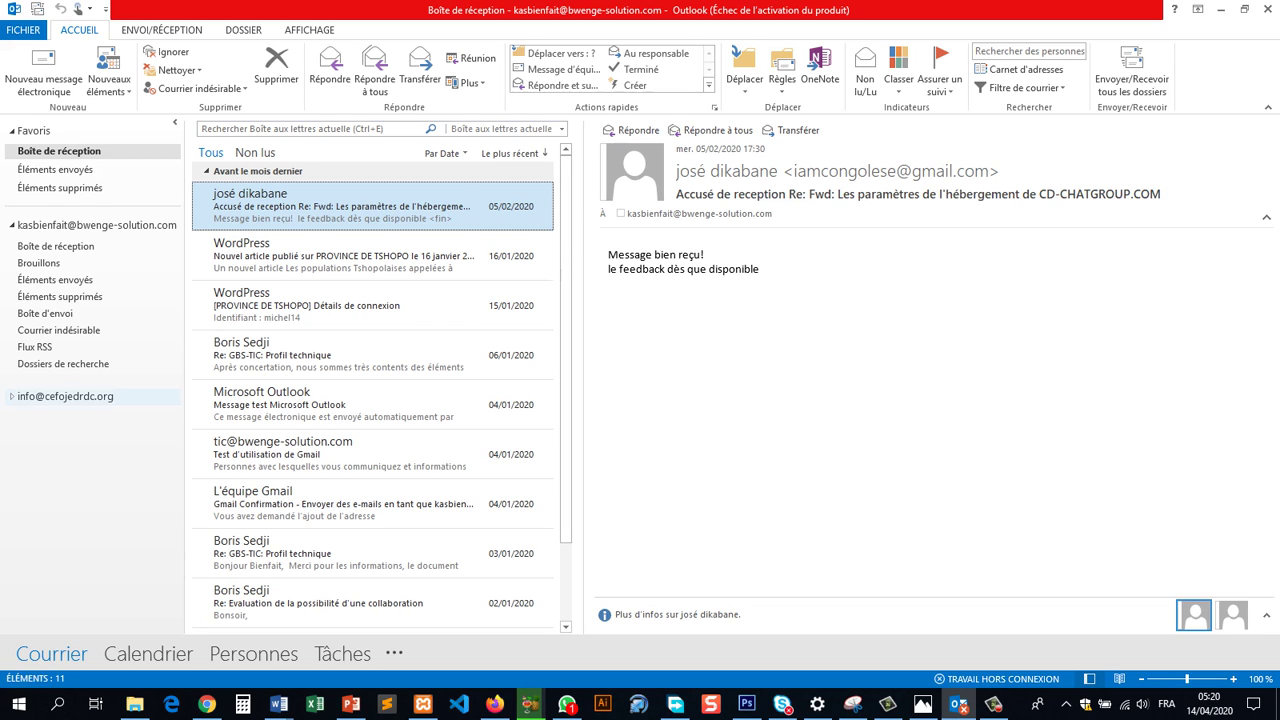
Confirm the connection request for the limited network and look through the new account's Inbox and Sent Items folders.
{"action": "left_click", "coordinate": [65, 396]}
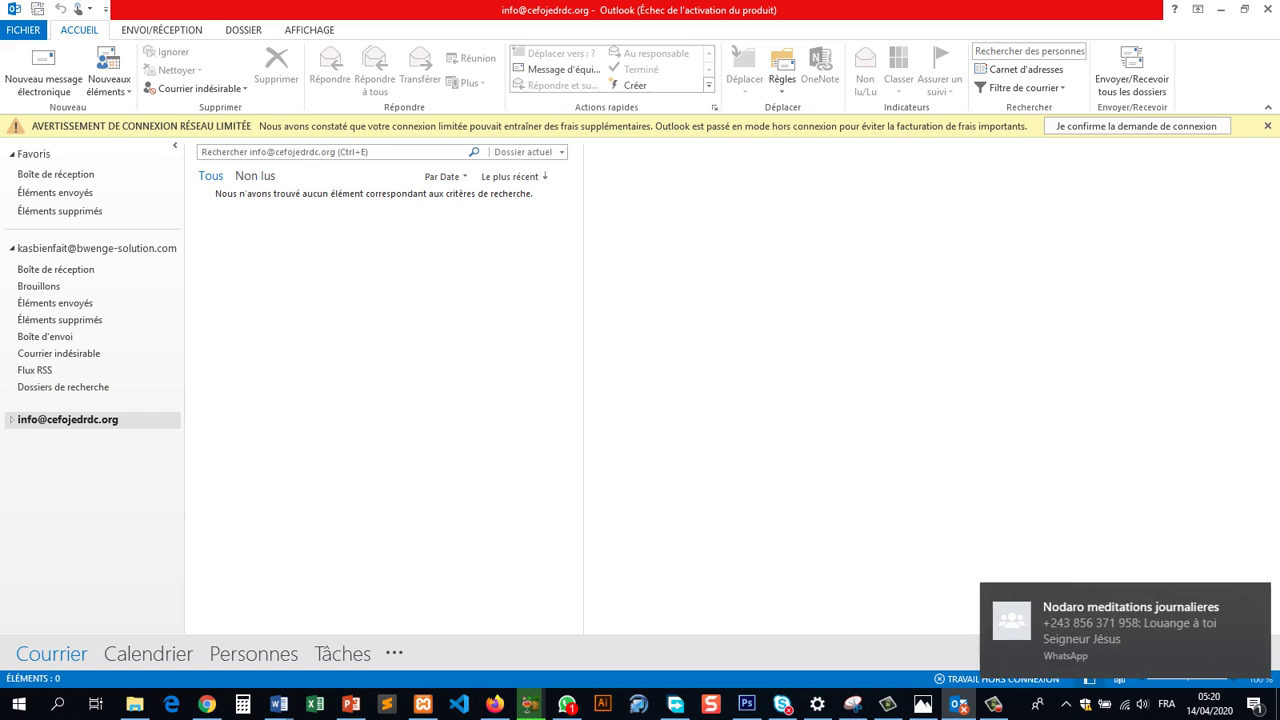
{"action": "left_click", "coordinate": [1136, 126]}
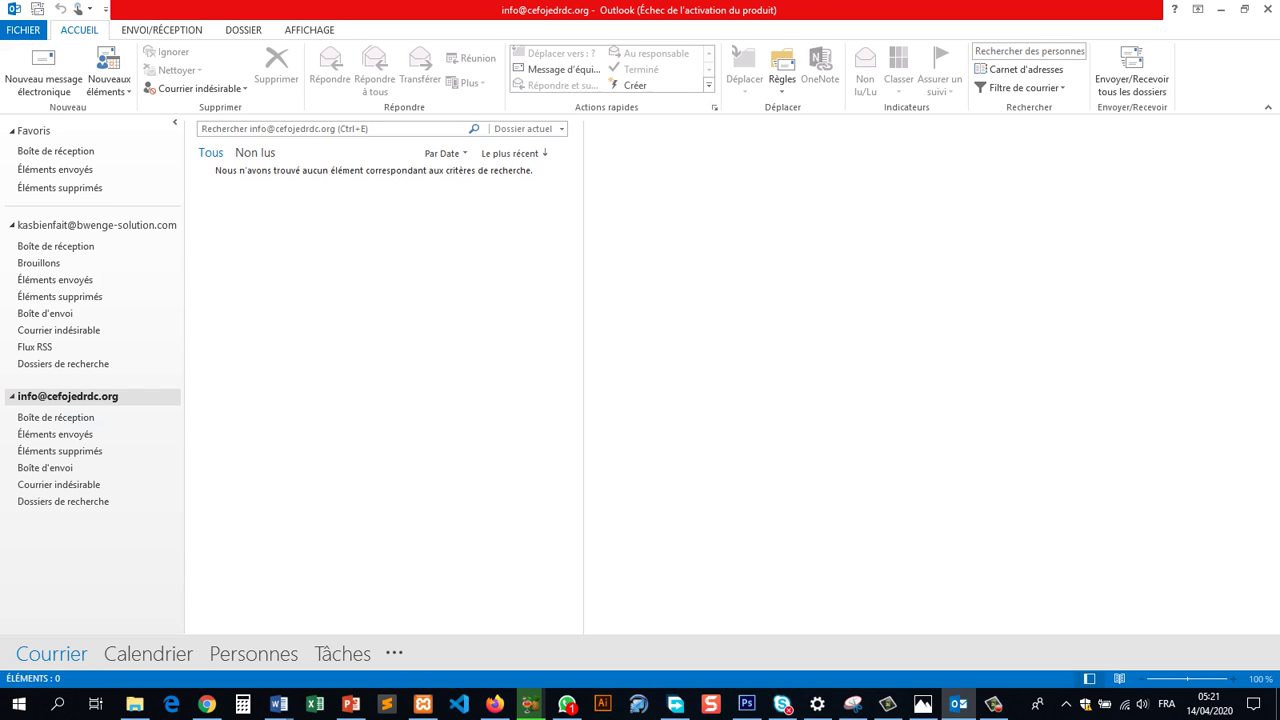
{"action": "left_click", "coordinate": [56, 417]}
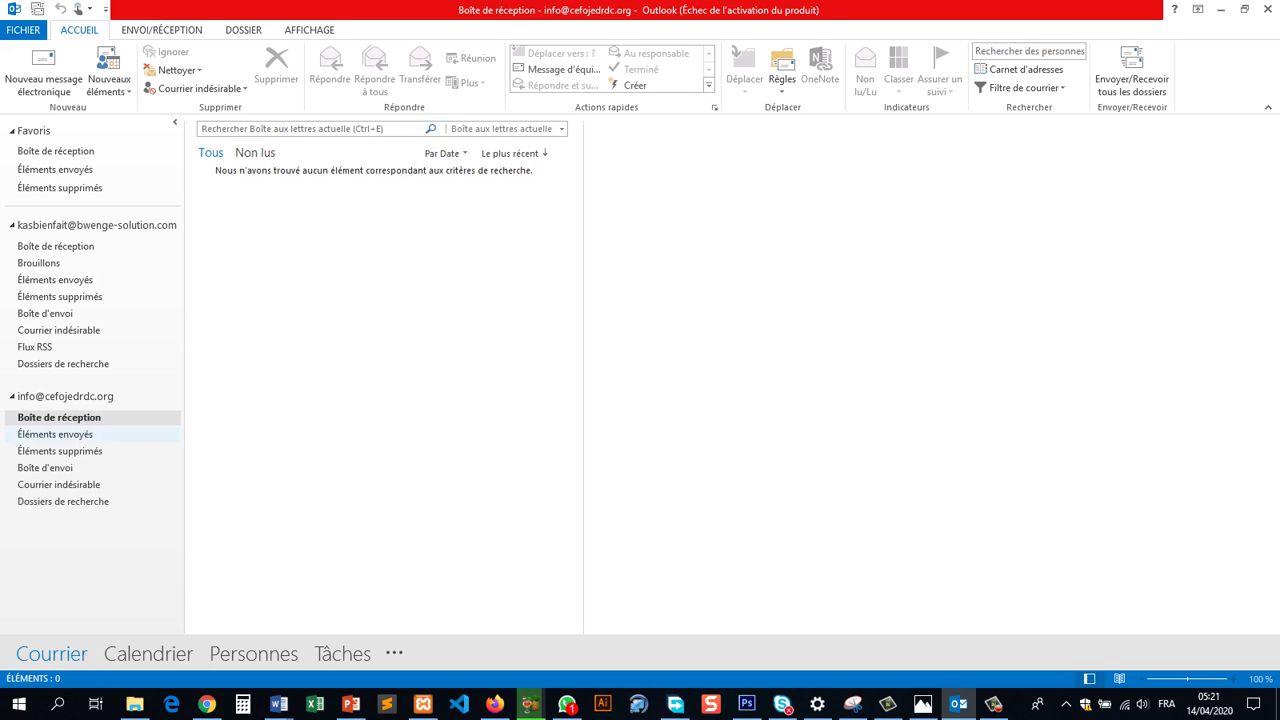
{"action": "left_click", "coordinate": [55, 434]}
{"action": "left_click", "coordinate": [67, 396]}
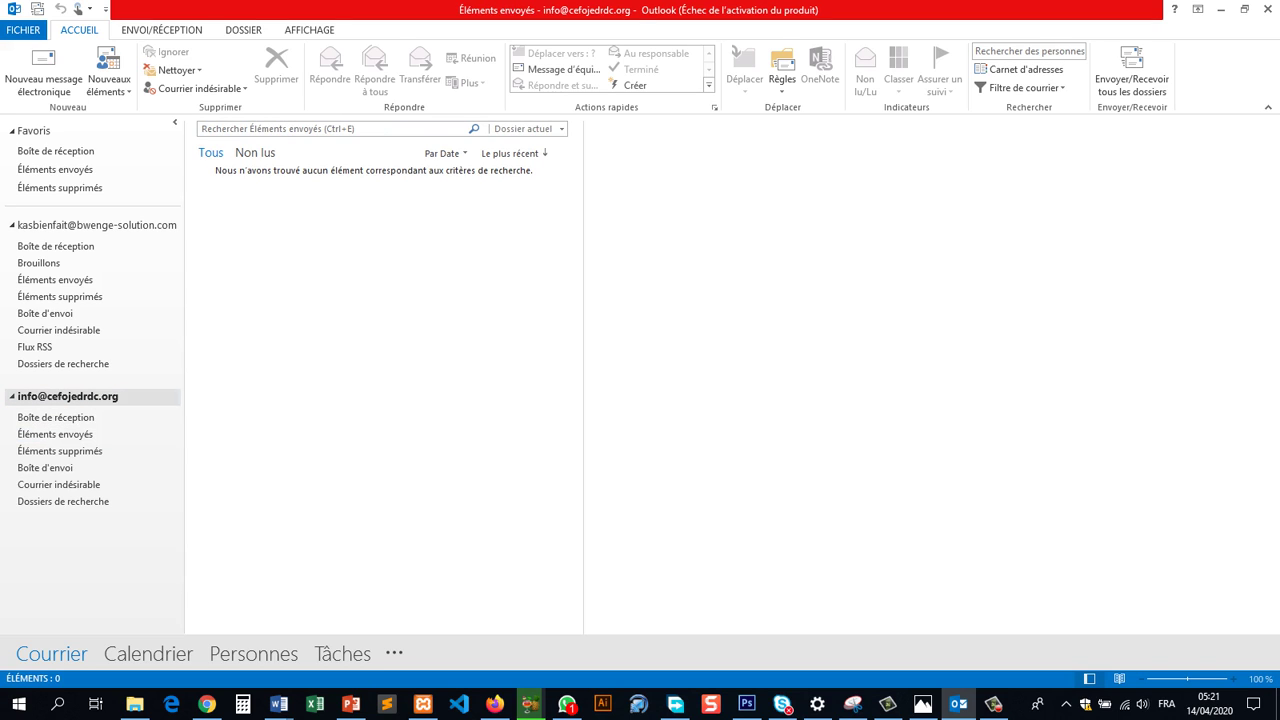